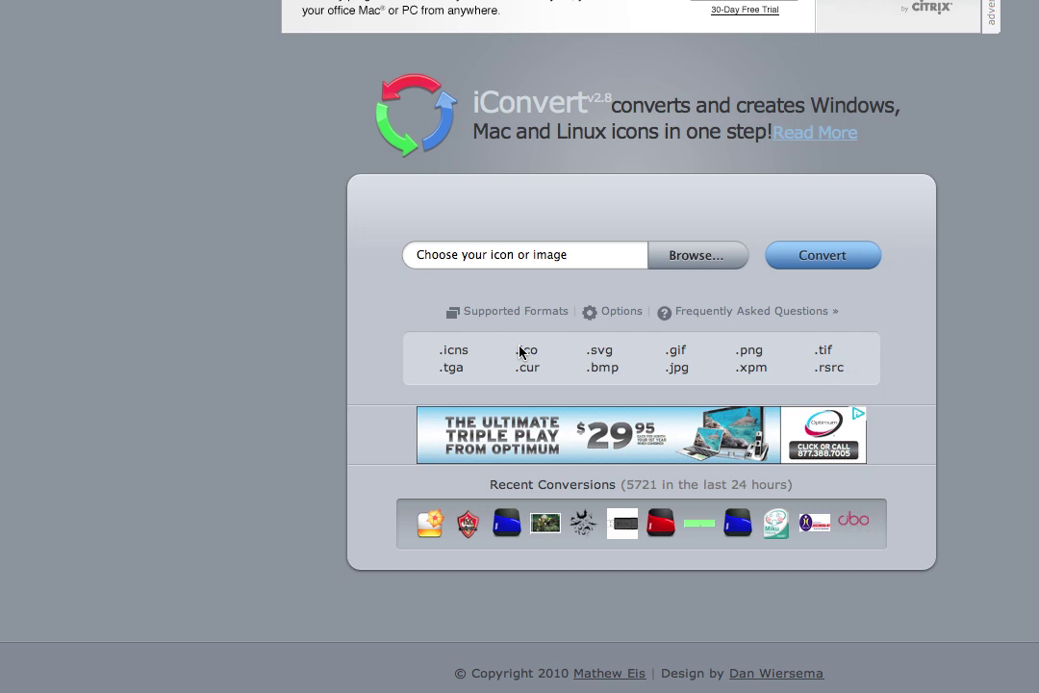
pyautogui.scroll(3, 519, 351)
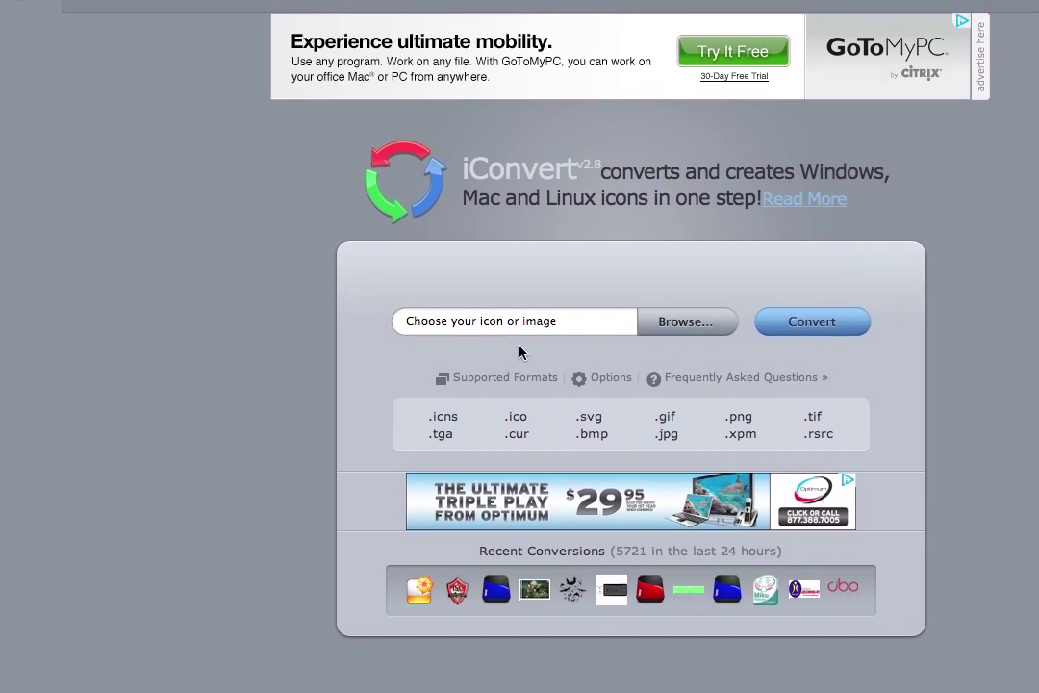
pyautogui.scroll(-5, 520, 353)
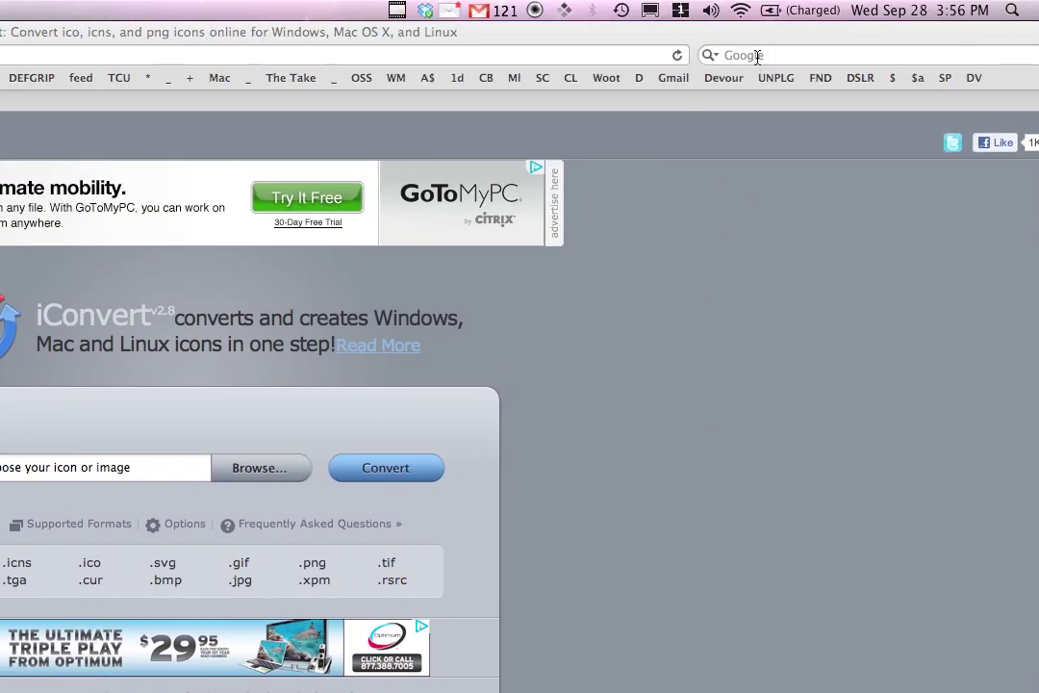
# - Search Google Images for "elephant" in a new browser tab and open the black-and-white African elephant line drawing
pyautogui.doubleClick(699, 102)
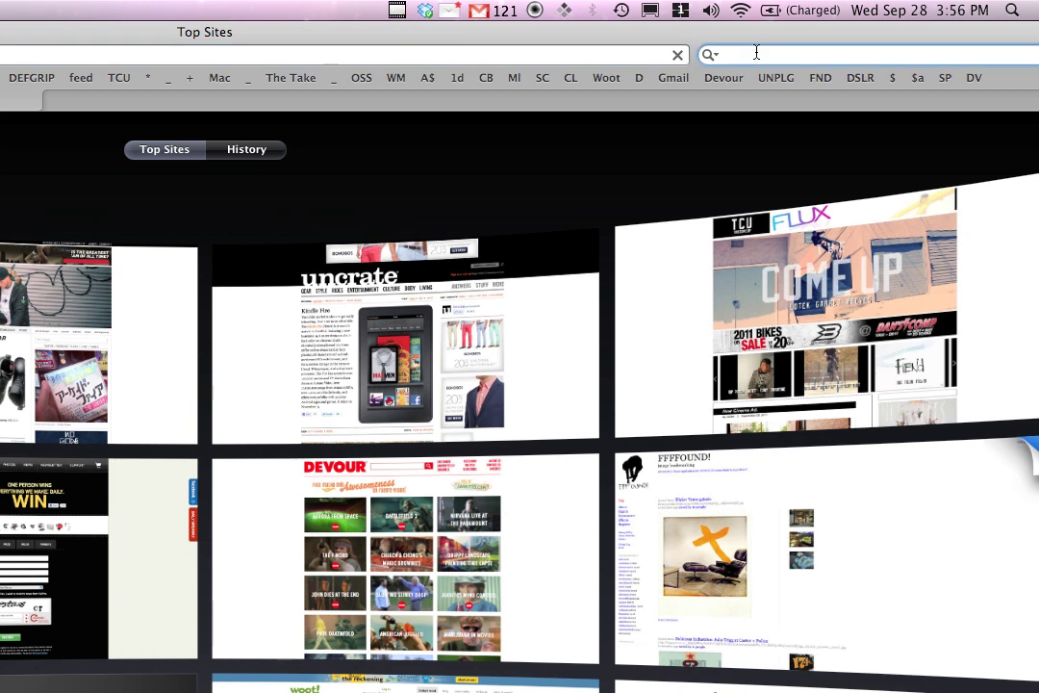
pyautogui.write('elephant')
pyautogui.press('Return')
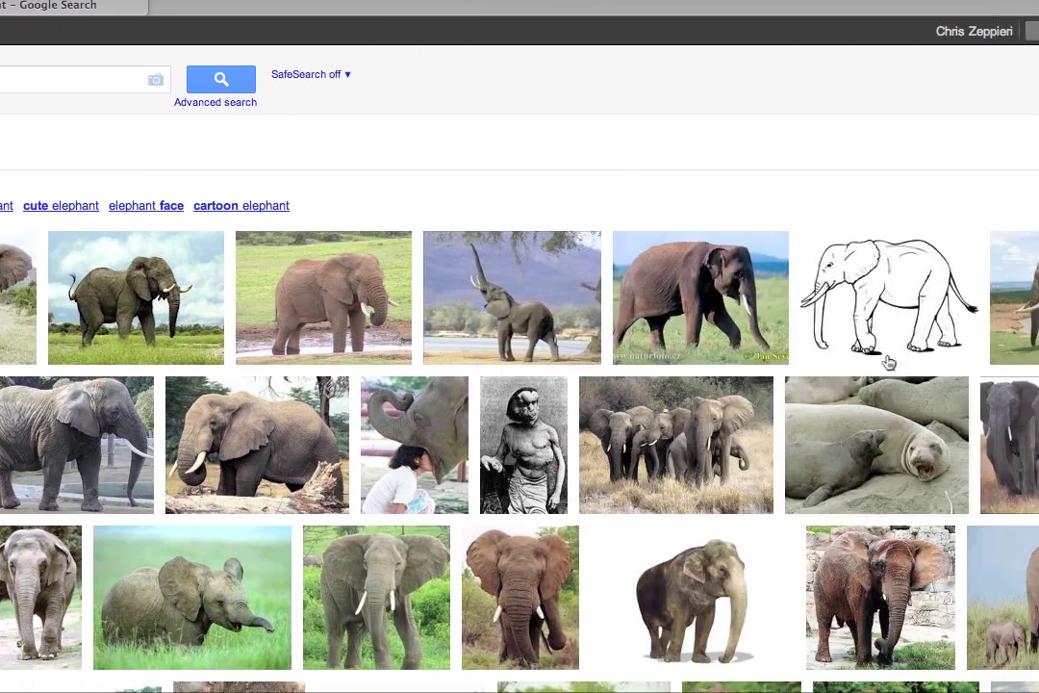
pyautogui.moveTo(789, 346)
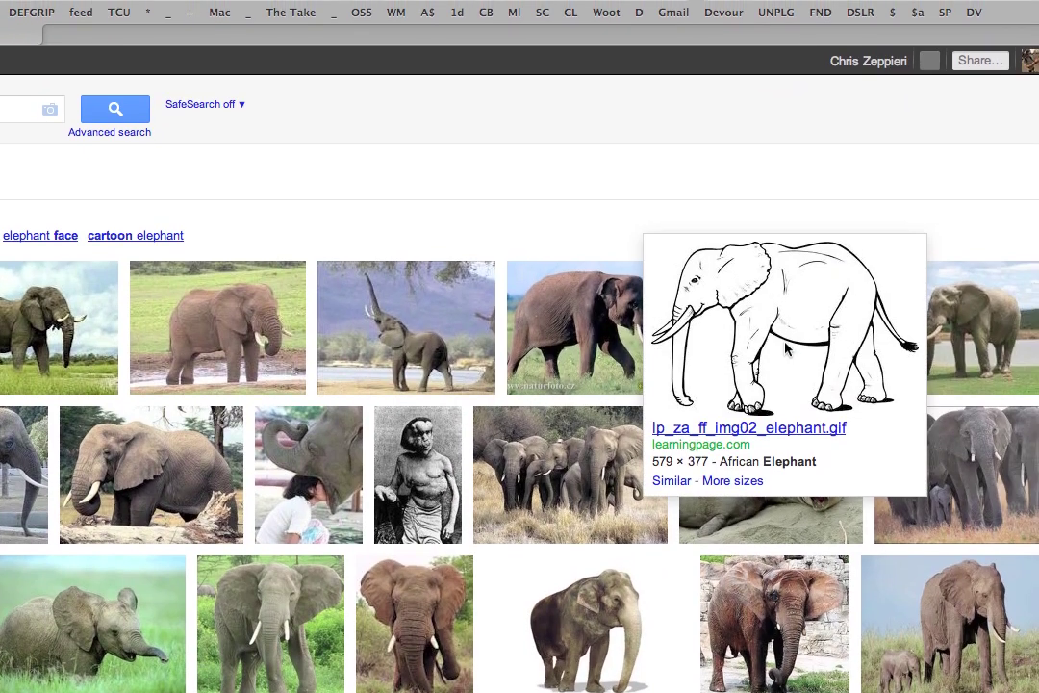
pyautogui.click(787, 348)
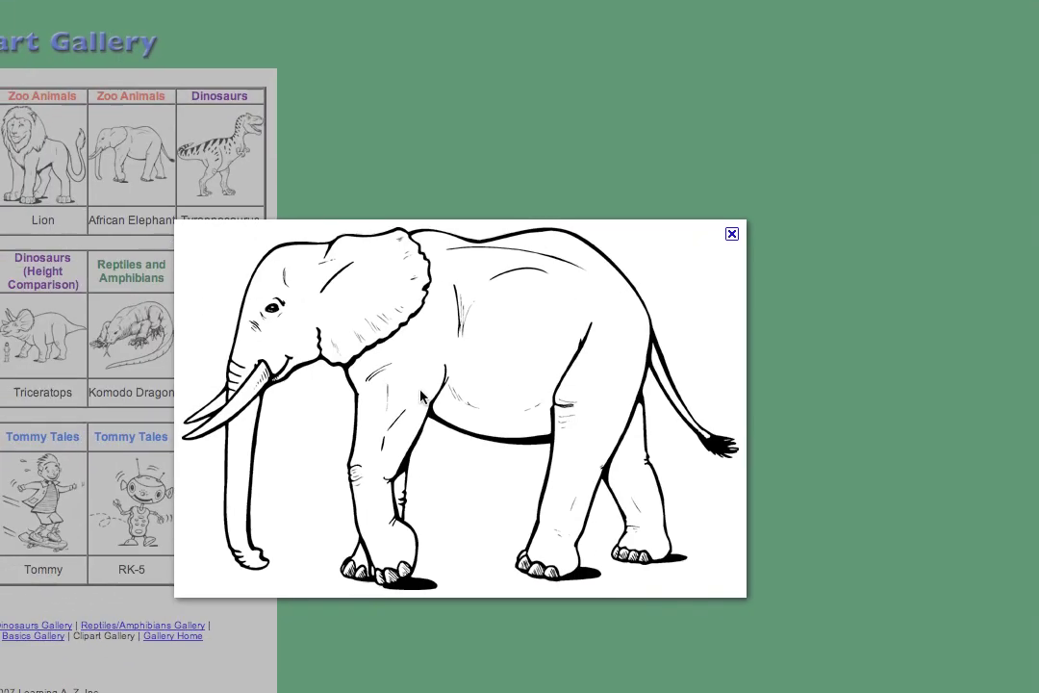
# - Open the elephant drawing in Photoshop, close its web page, and move the image window clear of the tools
pyautogui.moveTo(355, 442); pyautogui.dragTo(529, 635)
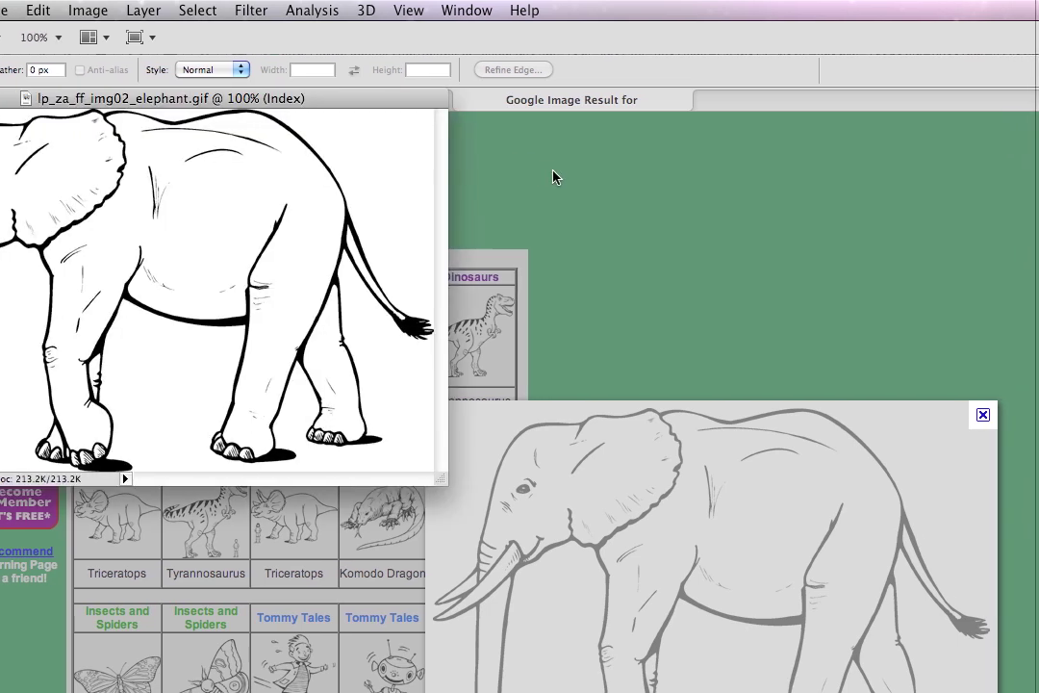
pyautogui.click(656, 173)
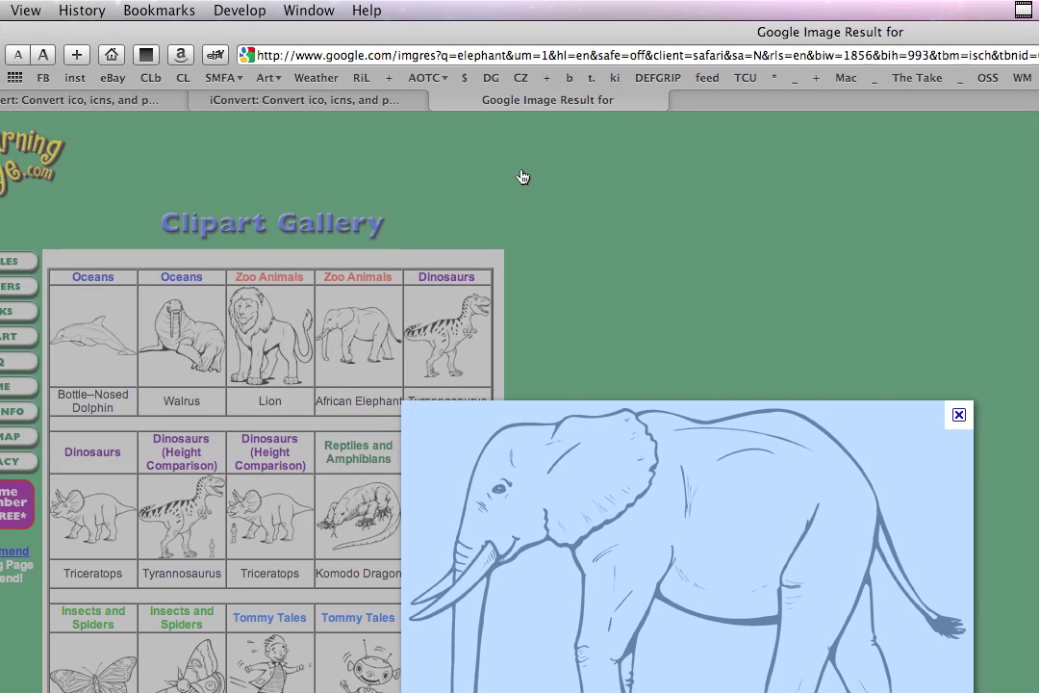
pyautogui.press('super+w')
pyautogui.click(50, 222)
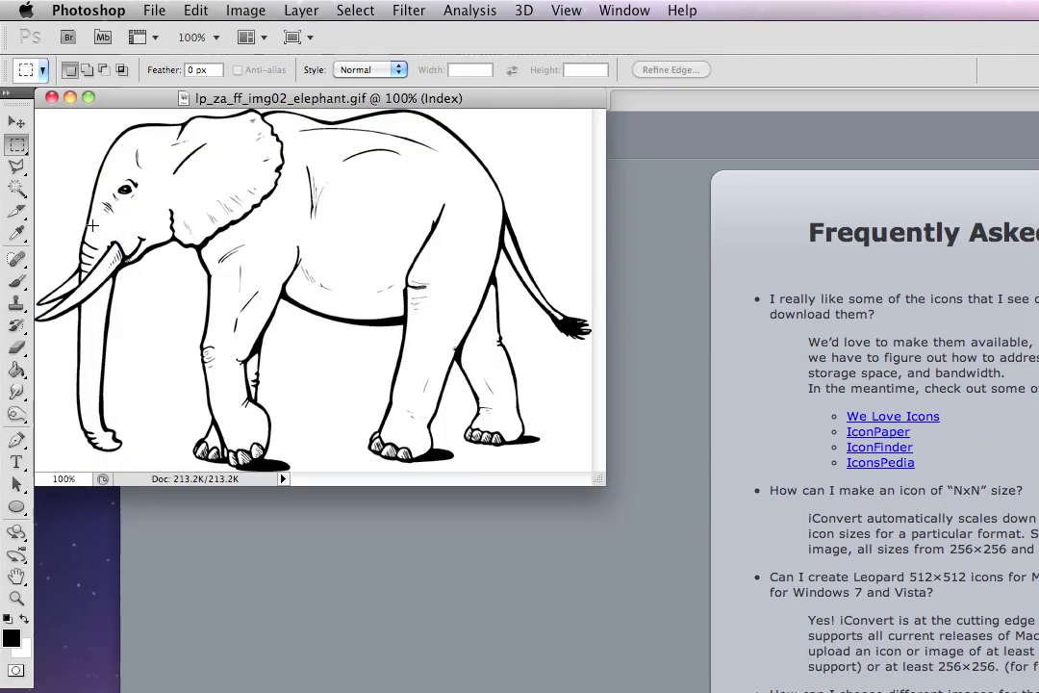
pyautogui.moveTo(269, 98); pyautogui.dragTo(397, 219)
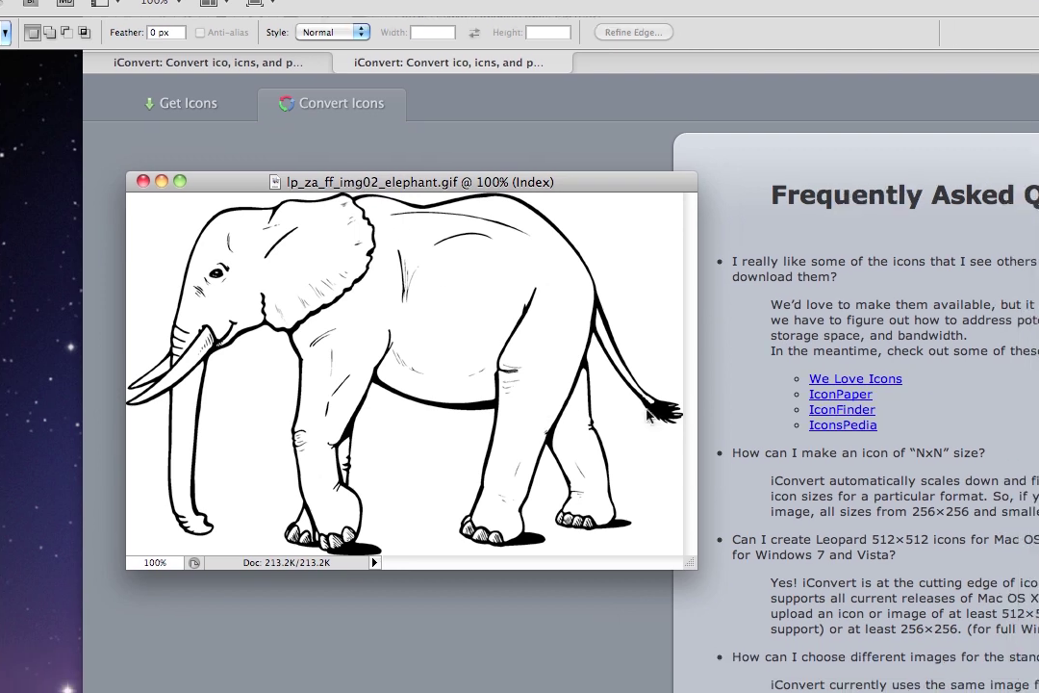
# - Open iConvert's Frequently Asked Questions in the browser, examine the supported icon sizes, and return to Photoshop
pyautogui.click(852, 332)
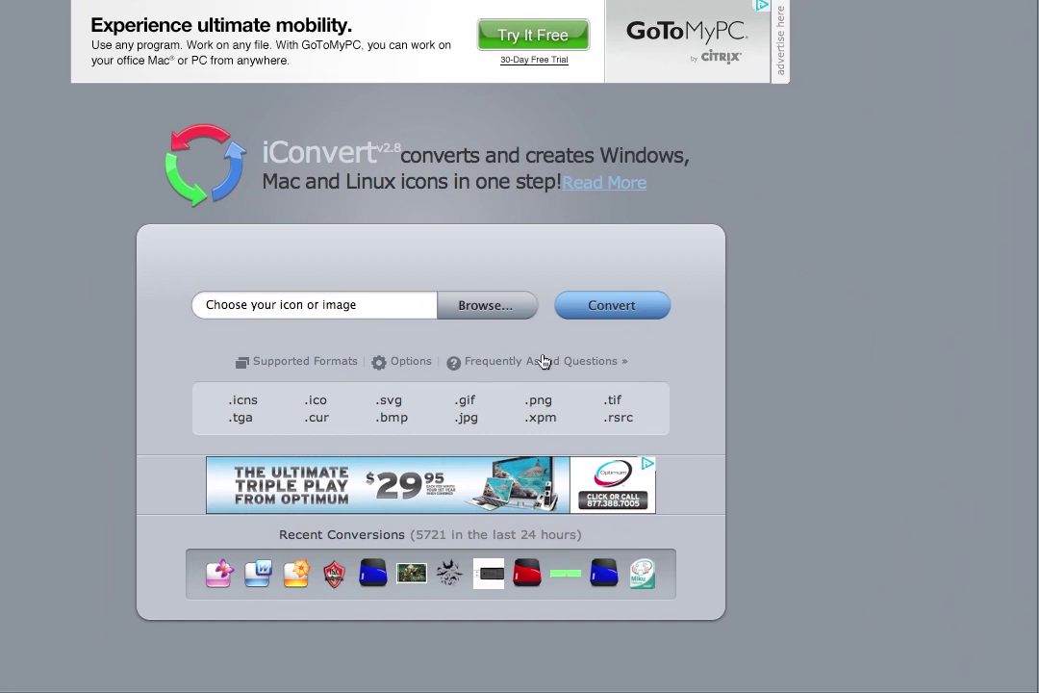
pyautogui.click(543, 361)
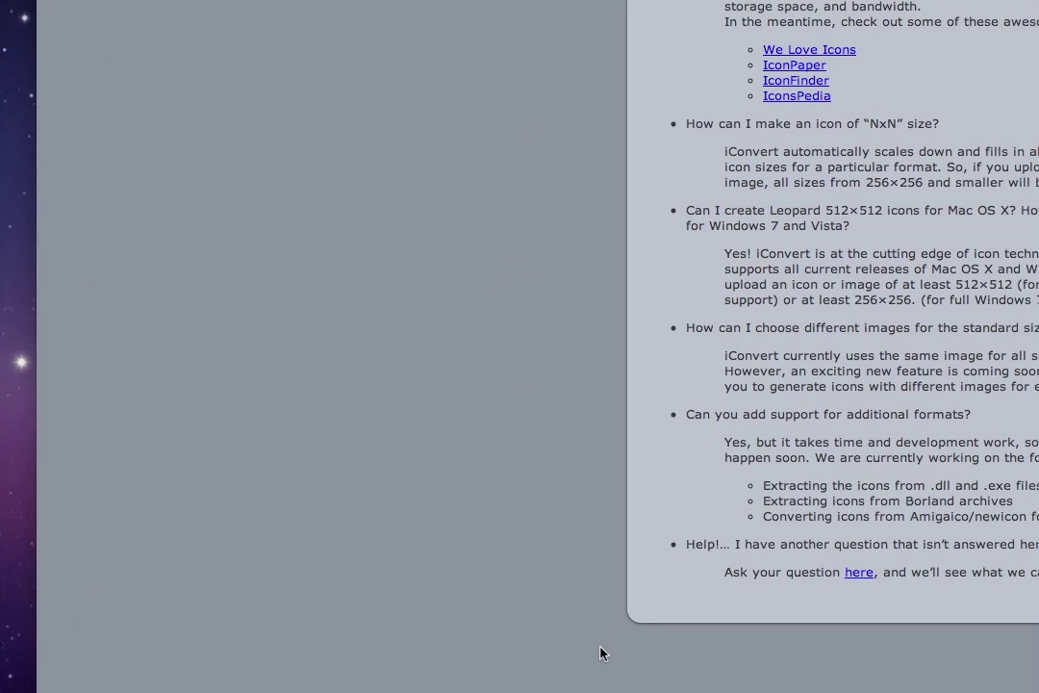
pyautogui.click(563, 640)
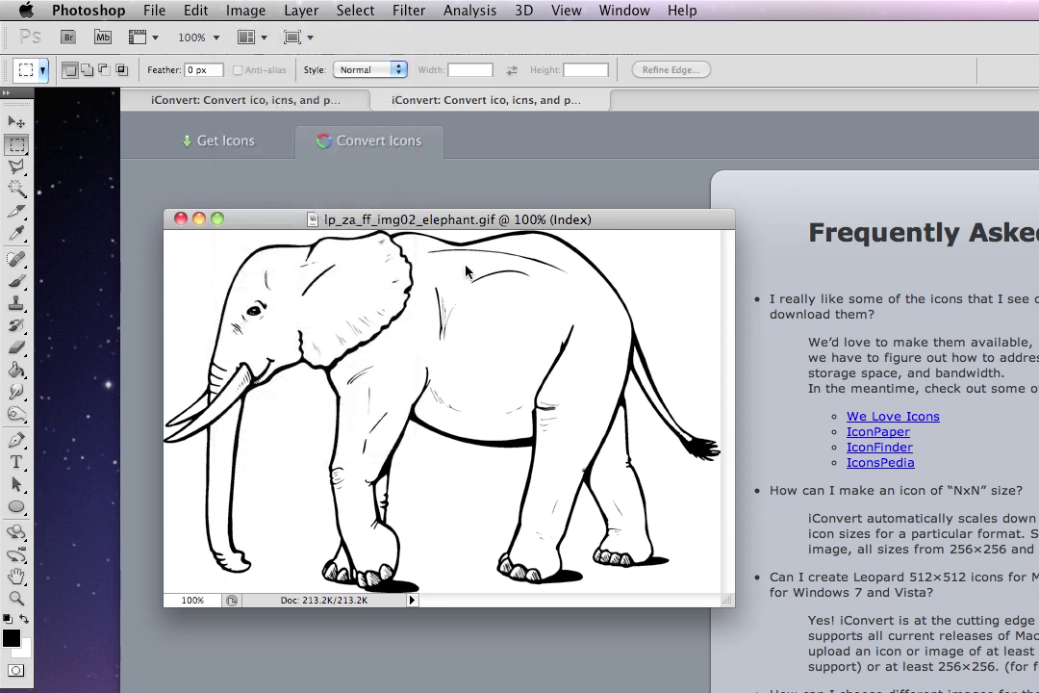
# - Check the elephant image's dimensions in points in the Image Size dialog without changing the image
pyautogui.press('super+alt+i')
pyautogui.click(930, 510)
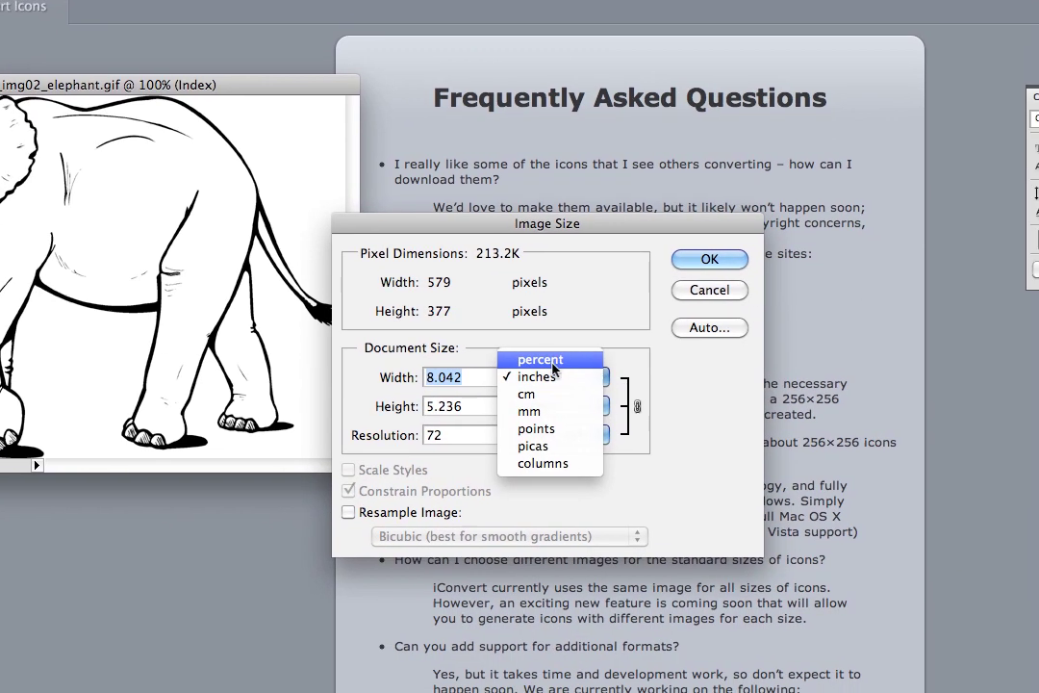
pyautogui.click(536, 428)
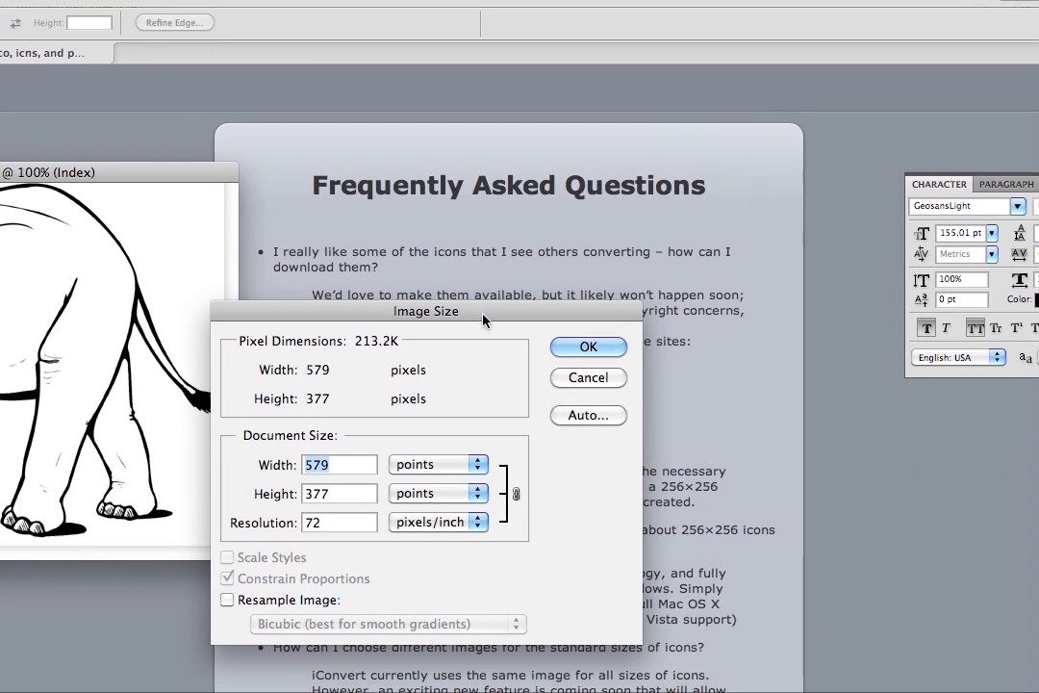
pyautogui.moveTo(540, 280); pyautogui.dragTo(351, 280)
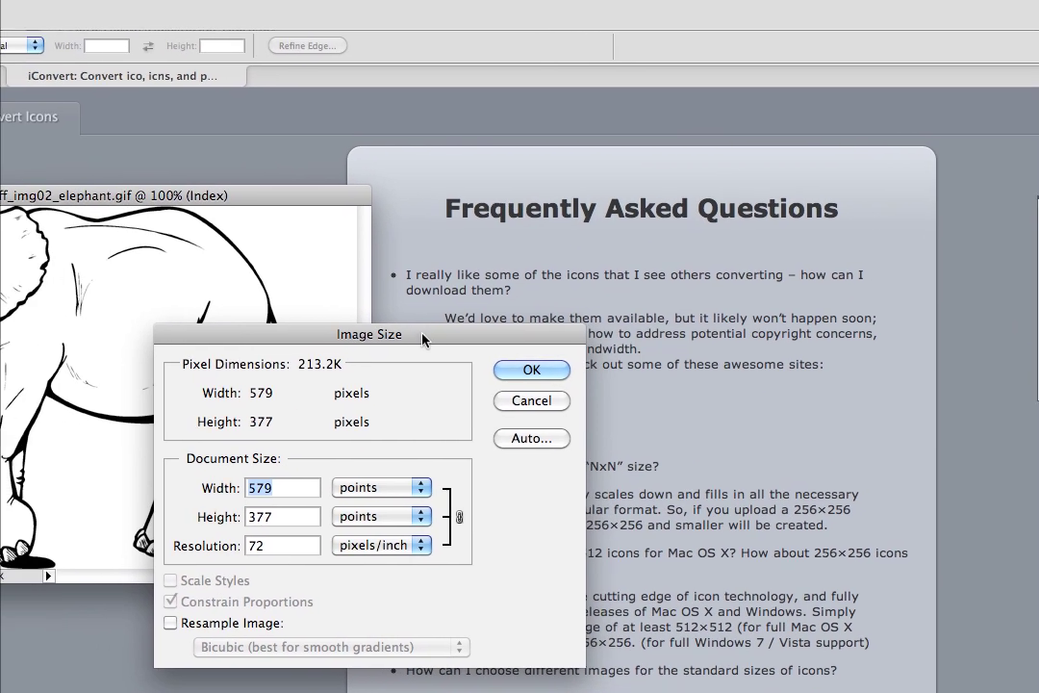
pyautogui.moveTo(421, 340); pyautogui.dragTo(565, 316)
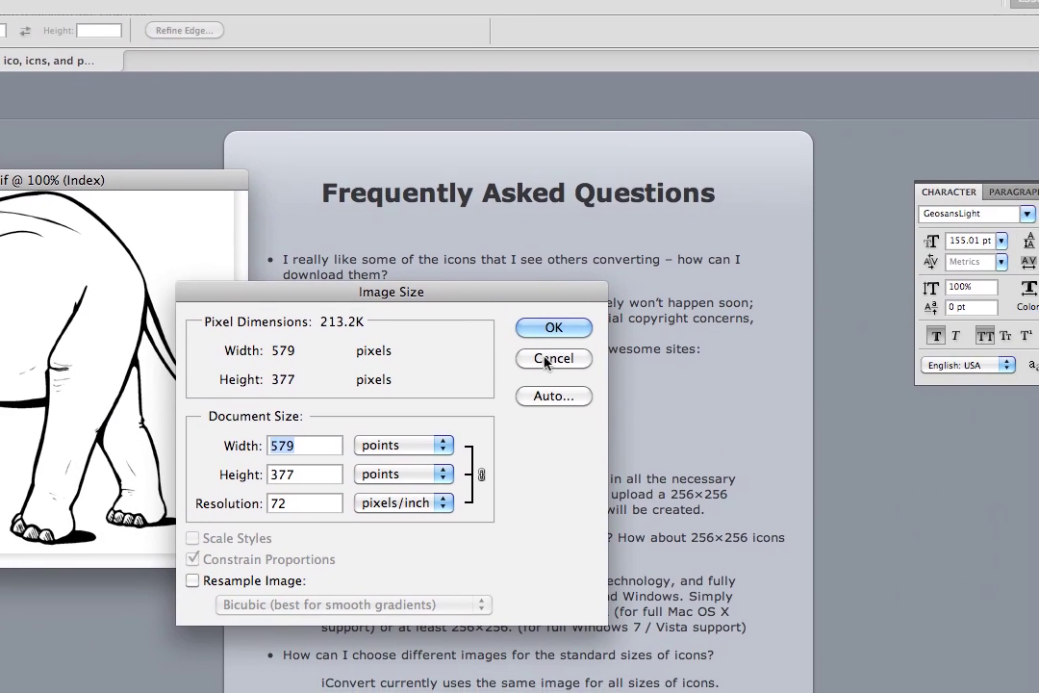
pyautogui.click(546, 359)
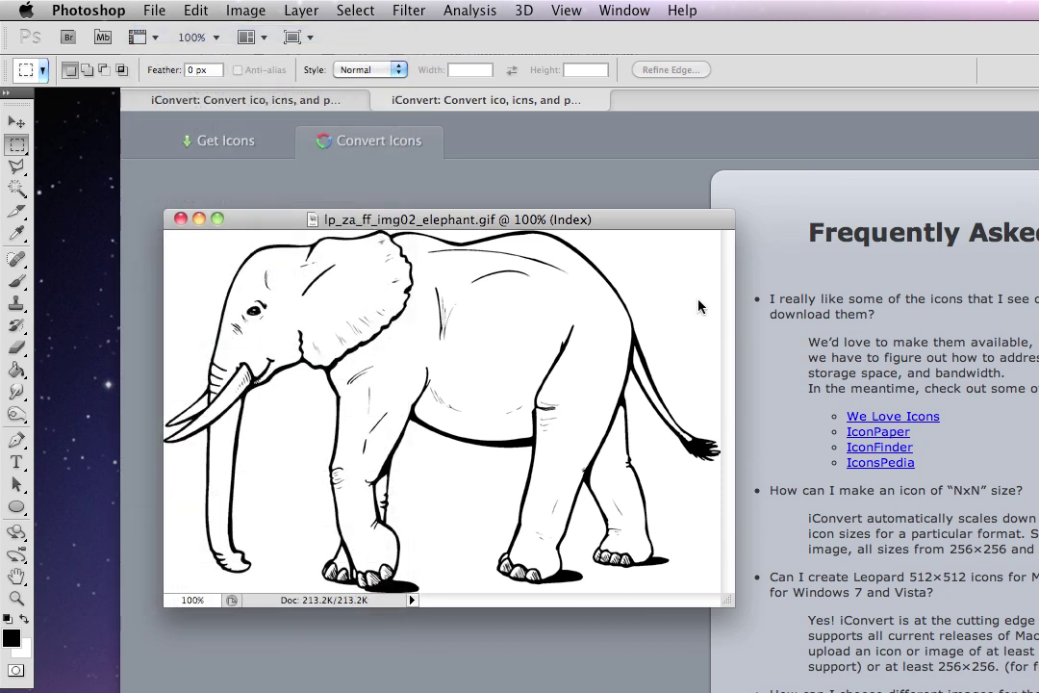
# - Create a new 512 × 512 pixel document from the Default Photoshop Size preset, at 72 pixels/inch with a white background
pyautogui.press('super+n')
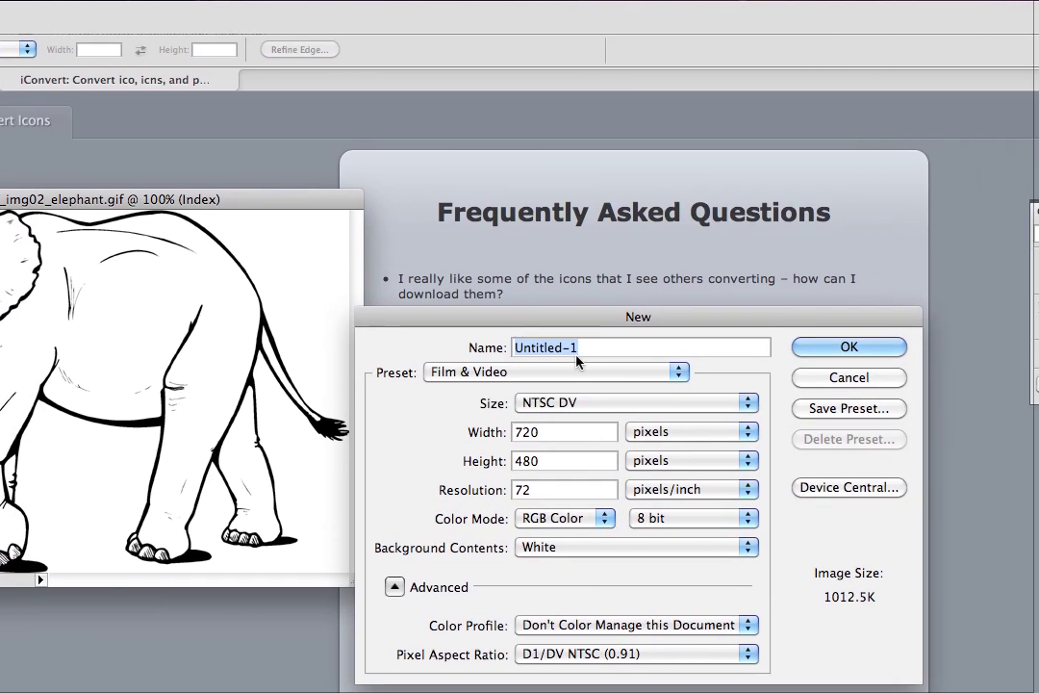
pyautogui.click(951, 392)
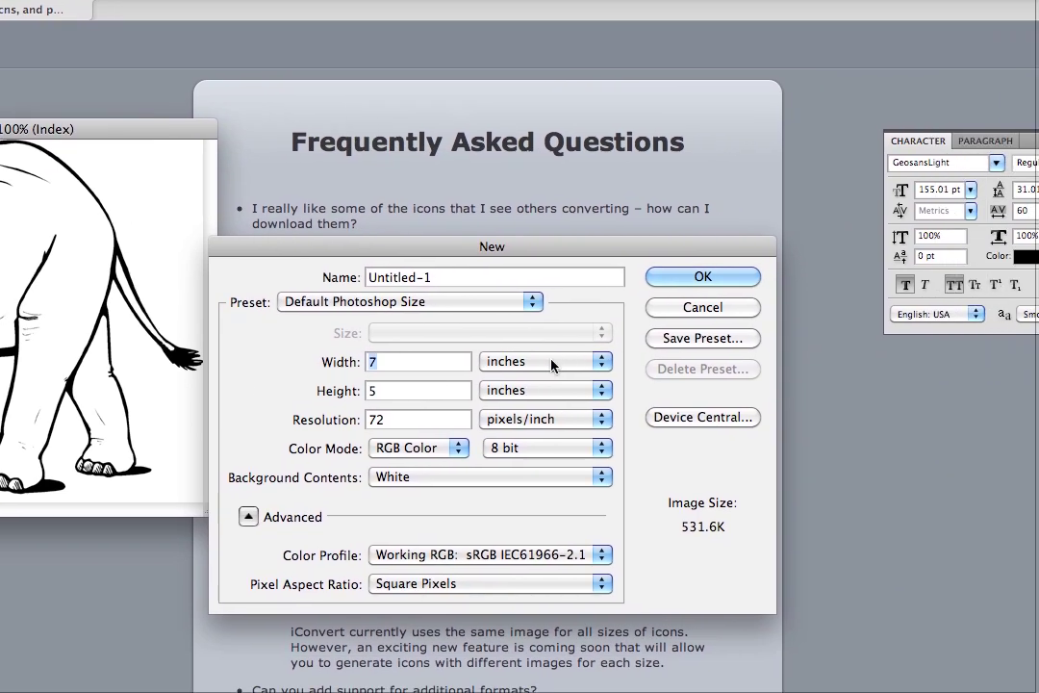
pyautogui.click(637, 452)
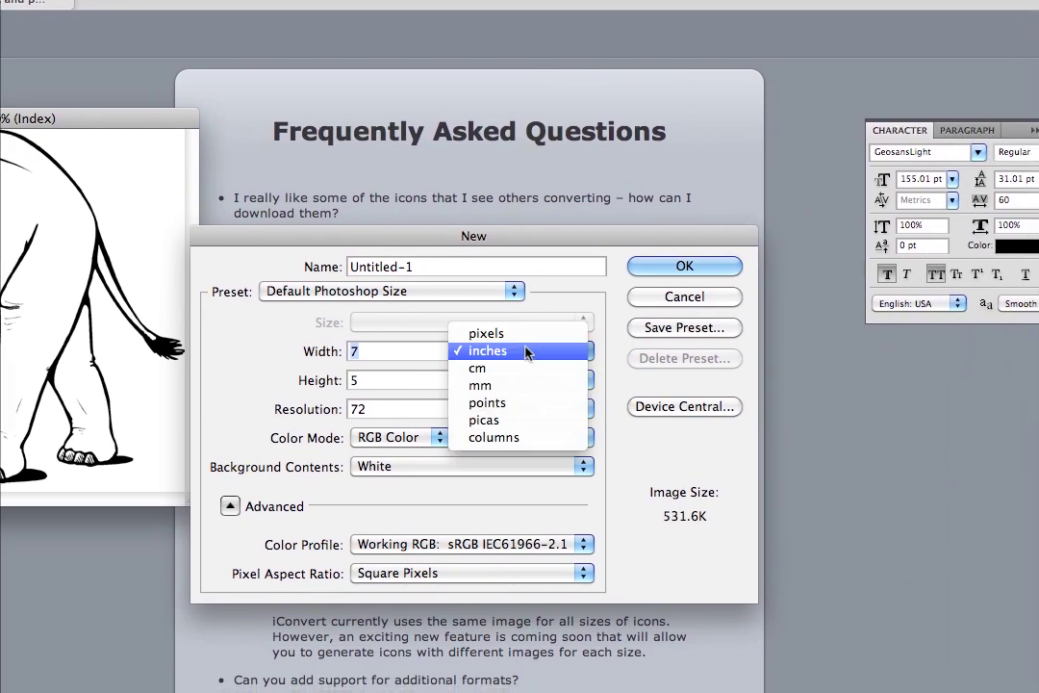
pyautogui.click(527, 334)
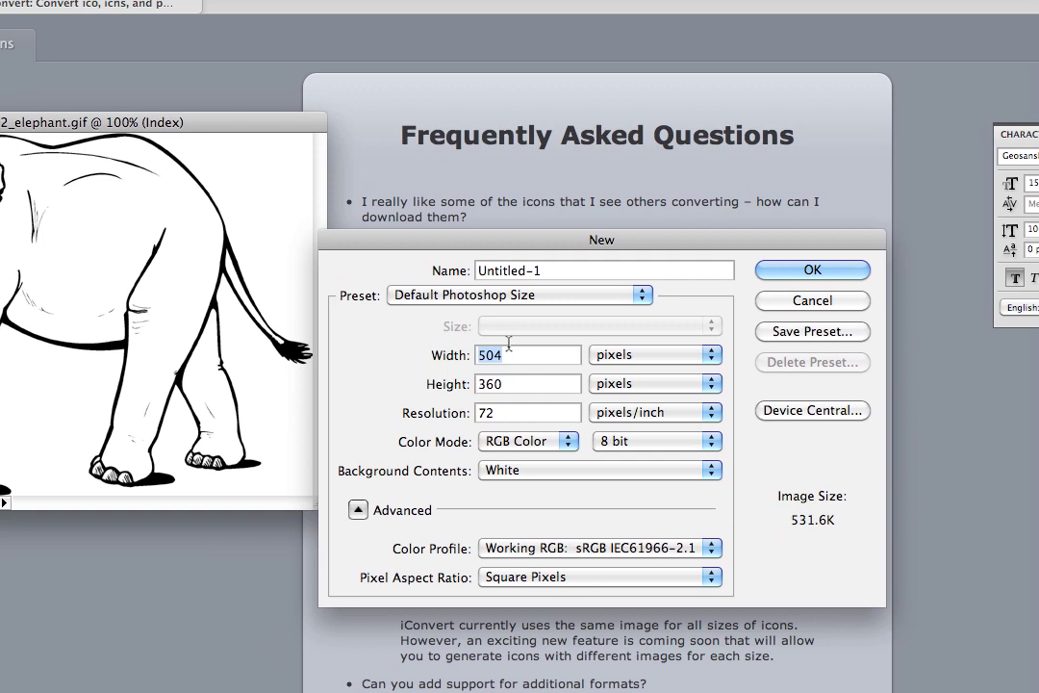
pyautogui.write('512')
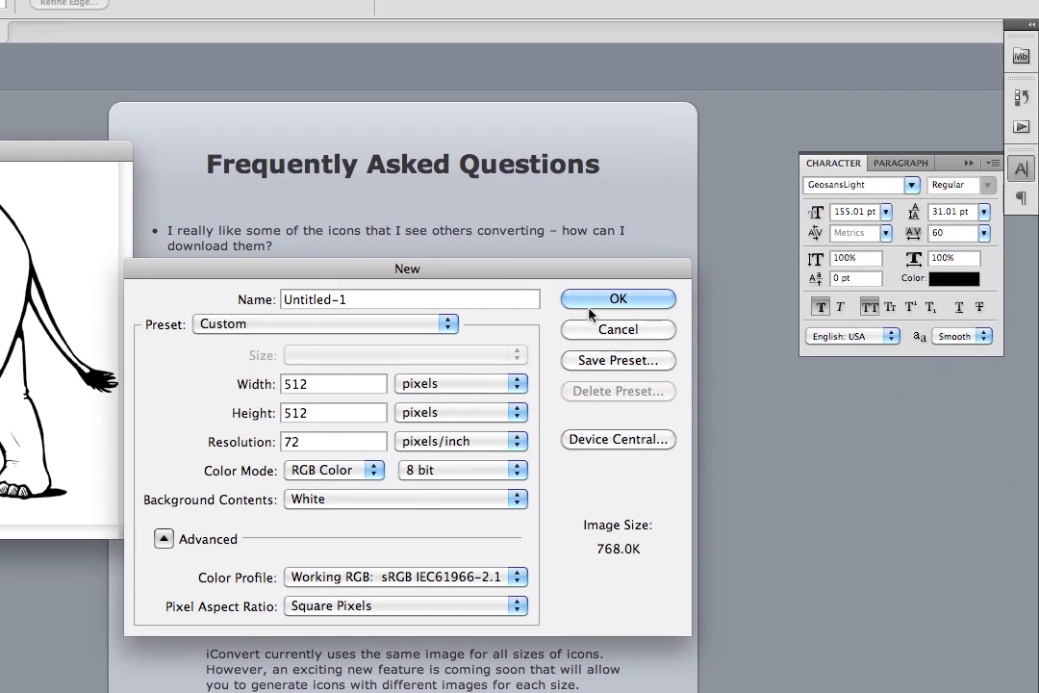
pyautogui.click(591, 304)
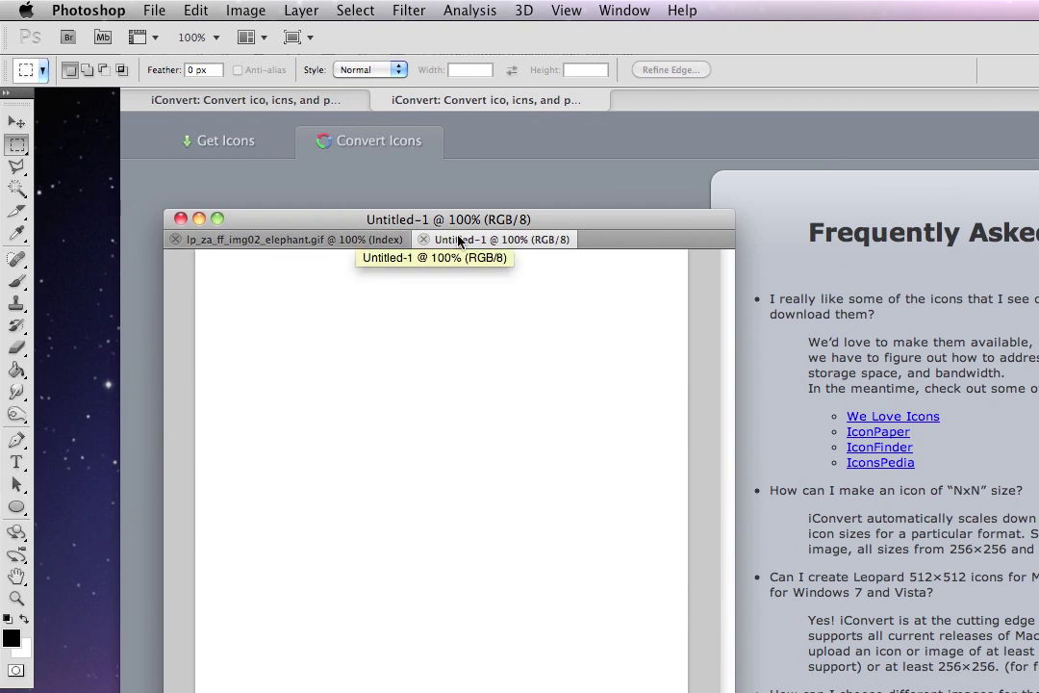
# - Separate the blank document into its own window and convert the elephant image to RGB Color mode
pyautogui.moveTo(457, 238); pyautogui.dragTo(707, 351)
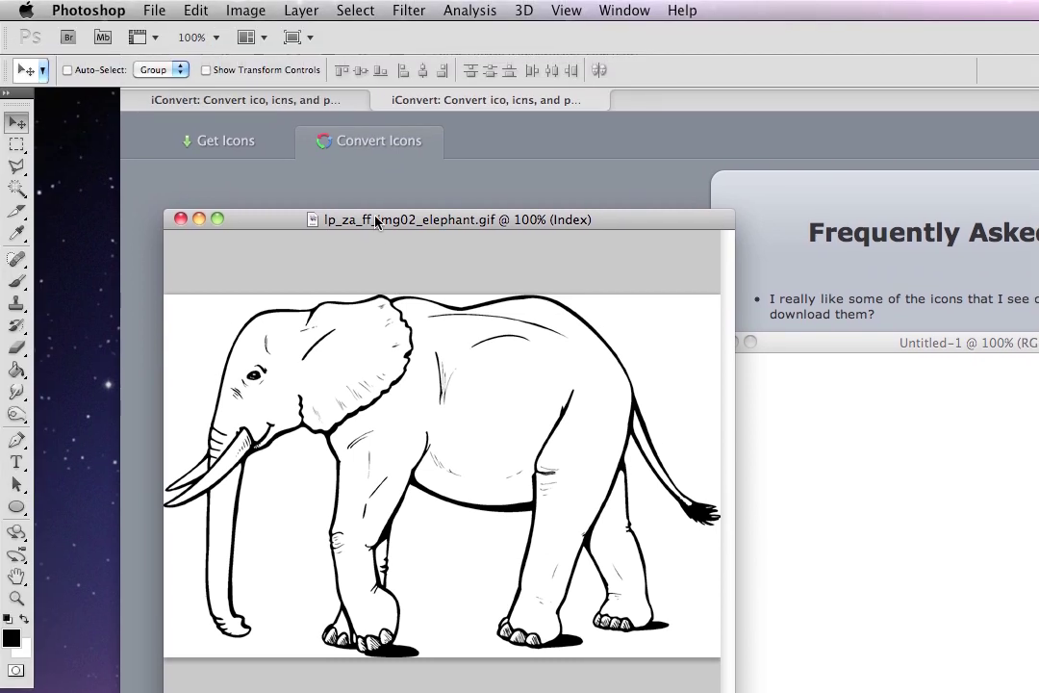
pyautogui.click(270, 12)
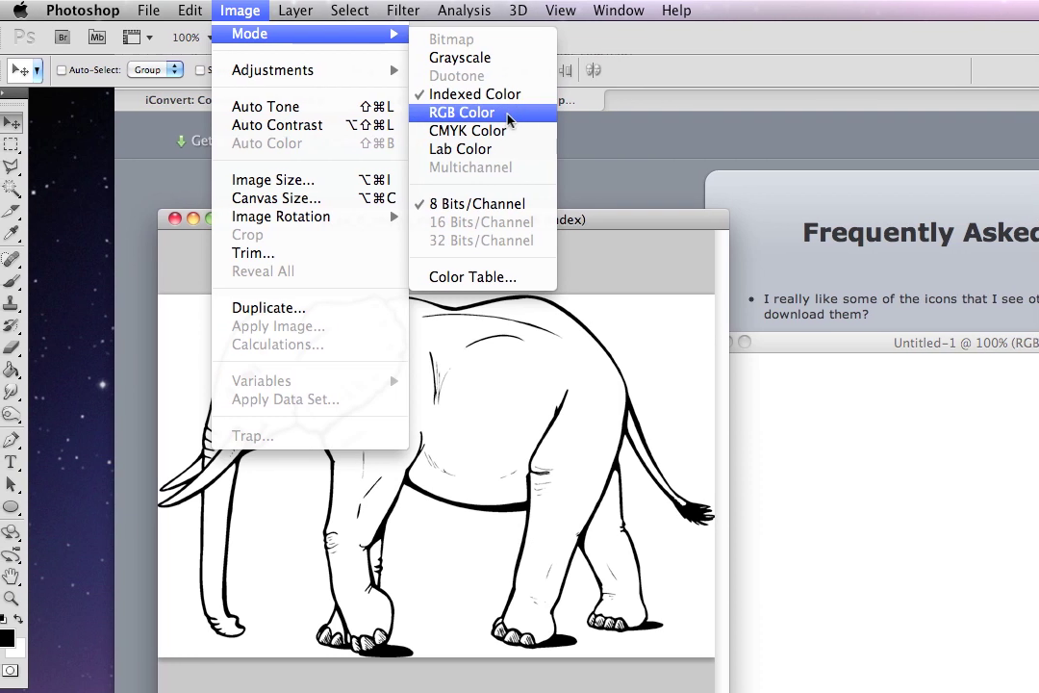
pyautogui.click(508, 114)
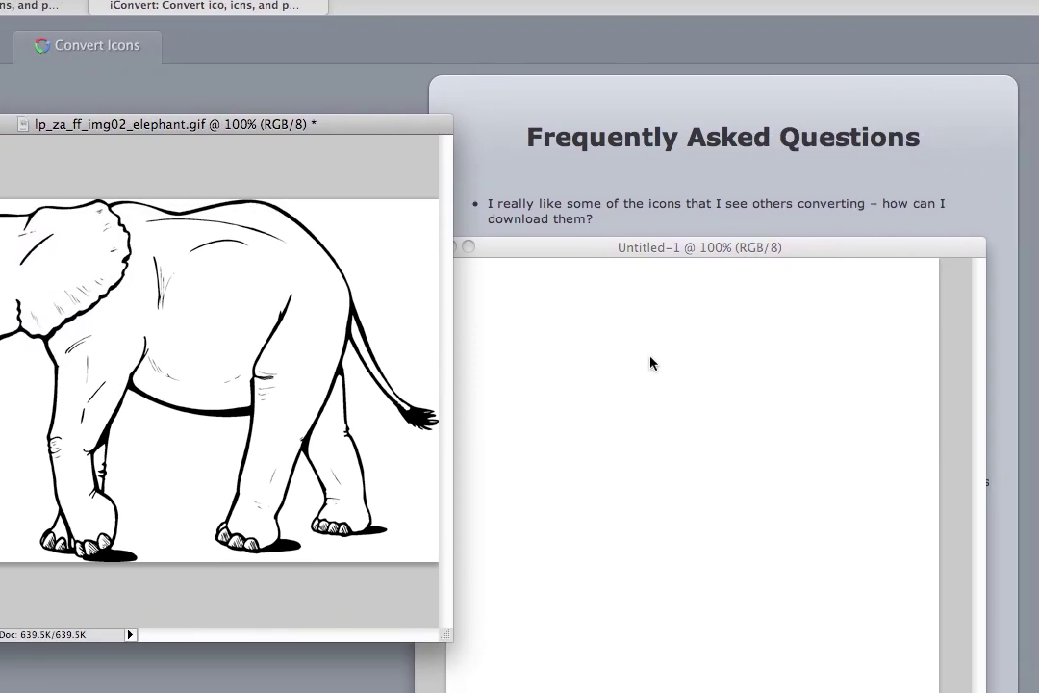
# - Copy the elephant drawing into the blank document as a new layer
pyautogui.click(817, 401)
pyautogui.click(410, 358)
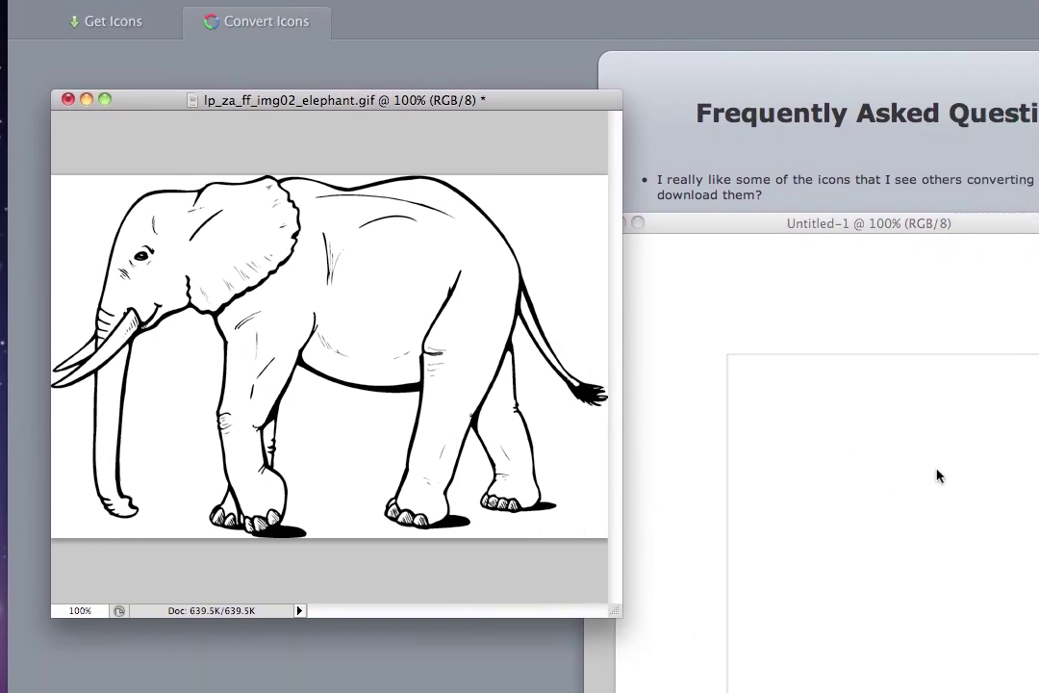
pyautogui.click(872, 492)
pyautogui.hotkey('ctrl', 'v')
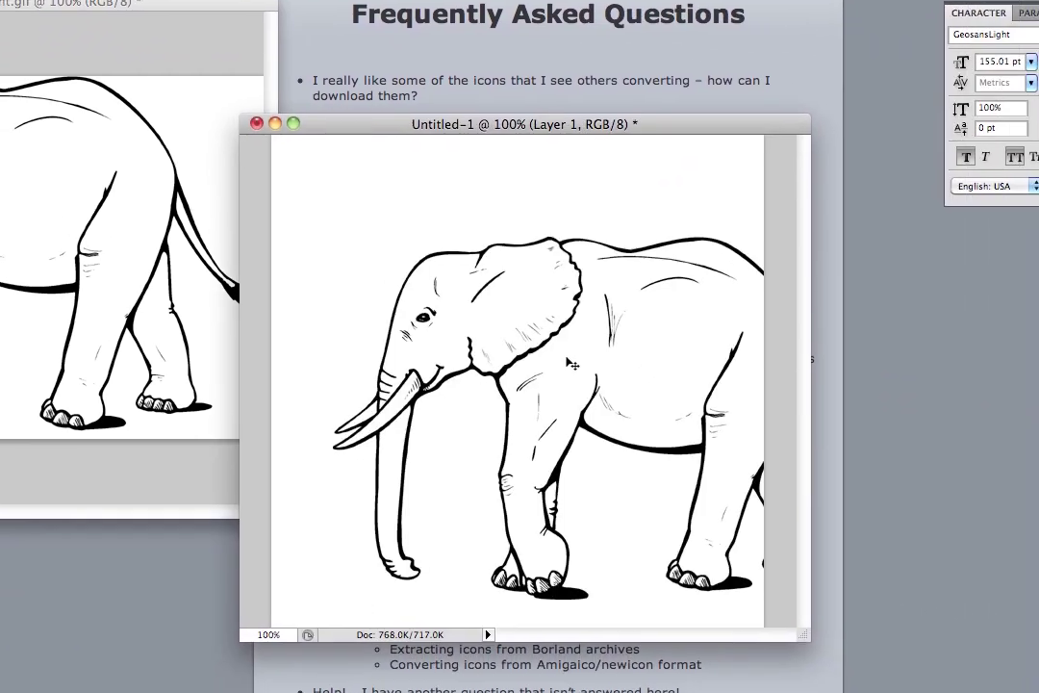
# - Use Free Transform to scale the pasted elephant down to nearly the canvas width and place it in the lower part
pyautogui.moveTo(568, 364); pyautogui.dragTo(483, 328)
pyautogui.press('super+t')
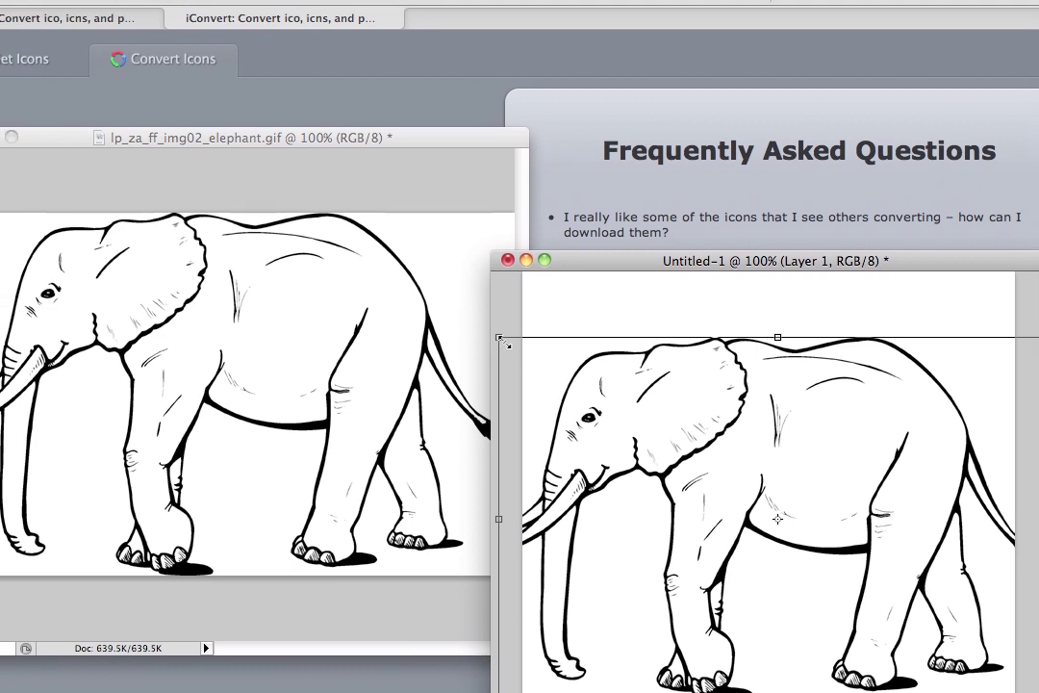
pyautogui.moveTo(385, 304); pyautogui.dragTo(523, 394)
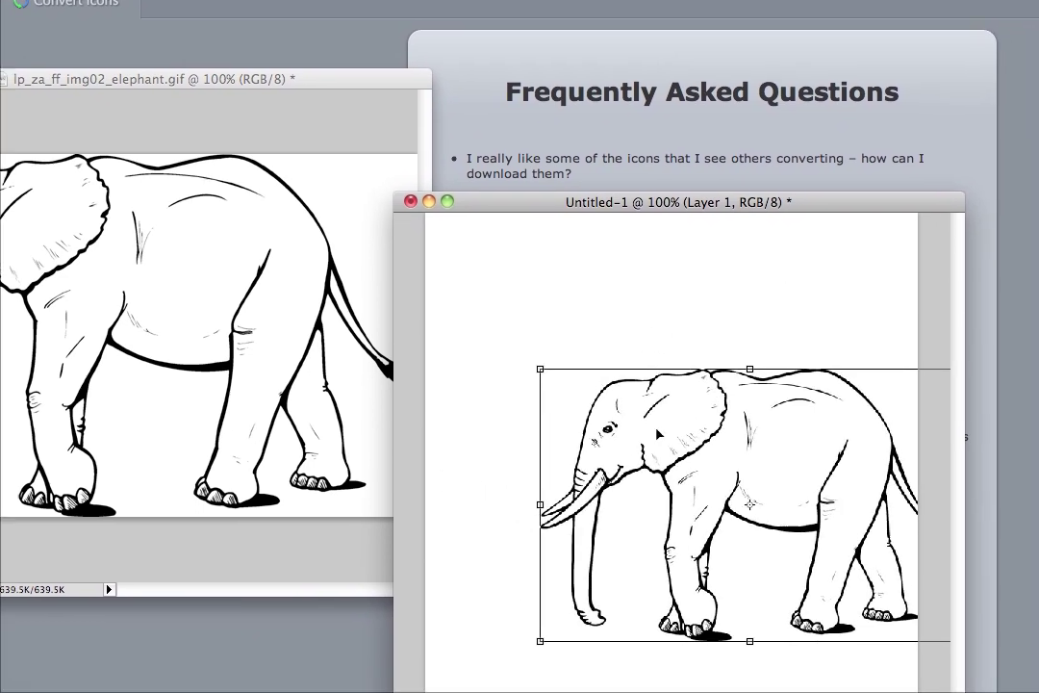
pyautogui.moveTo(706, 455); pyautogui.dragTo(602, 503)
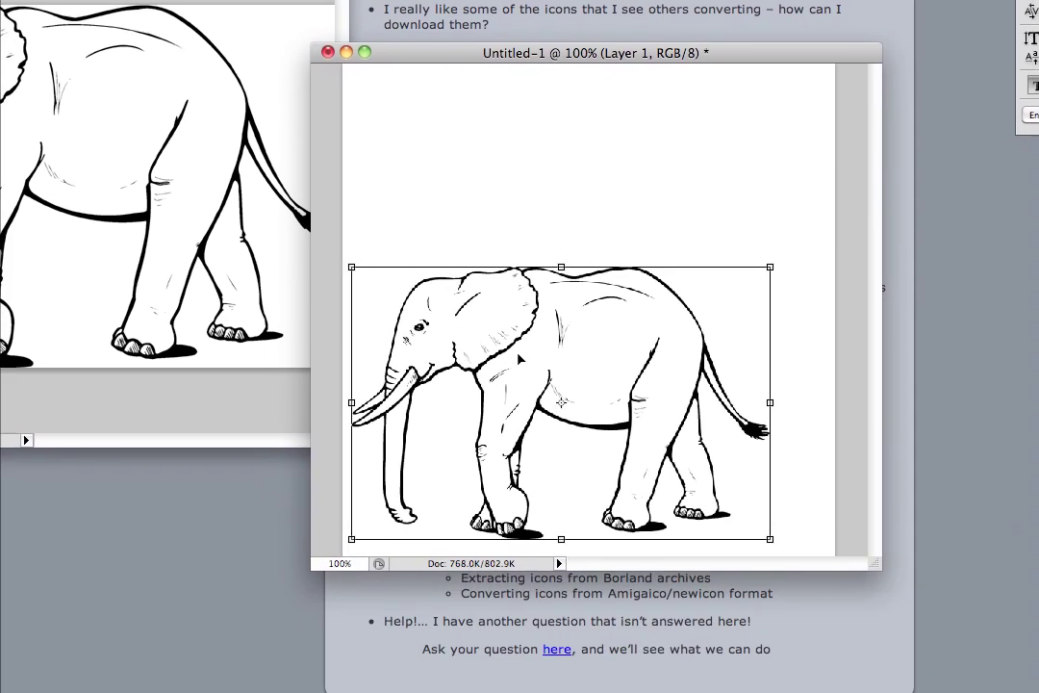
pyautogui.moveTo(770, 266); pyautogui.dragTo(839, 221)
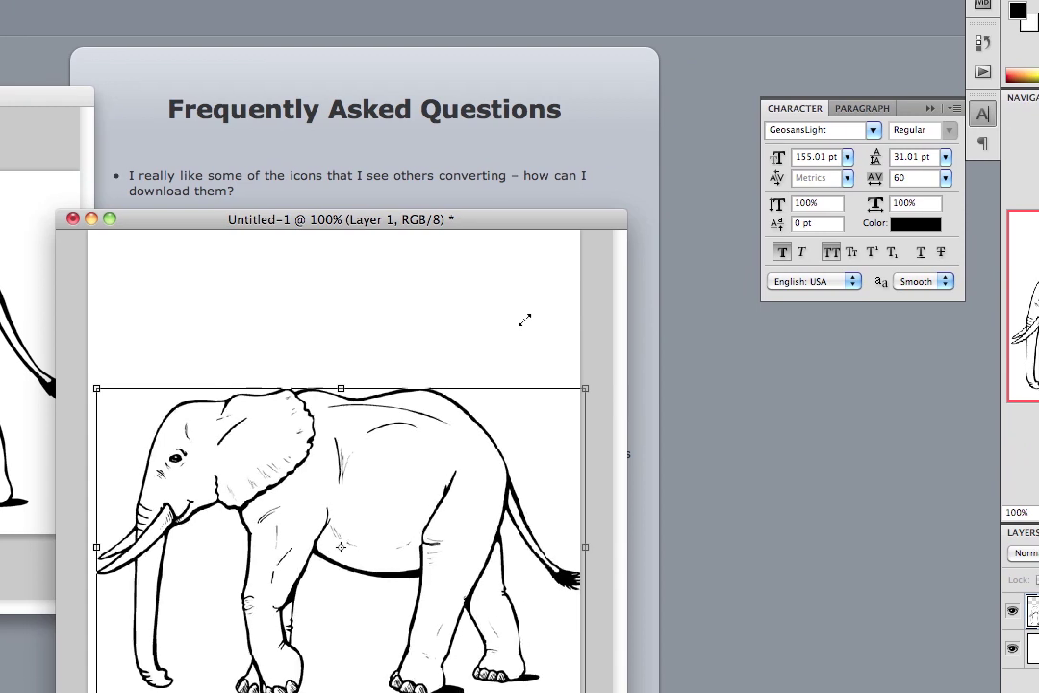
pyautogui.moveTo(525, 319); pyautogui.dragTo(519, 321)
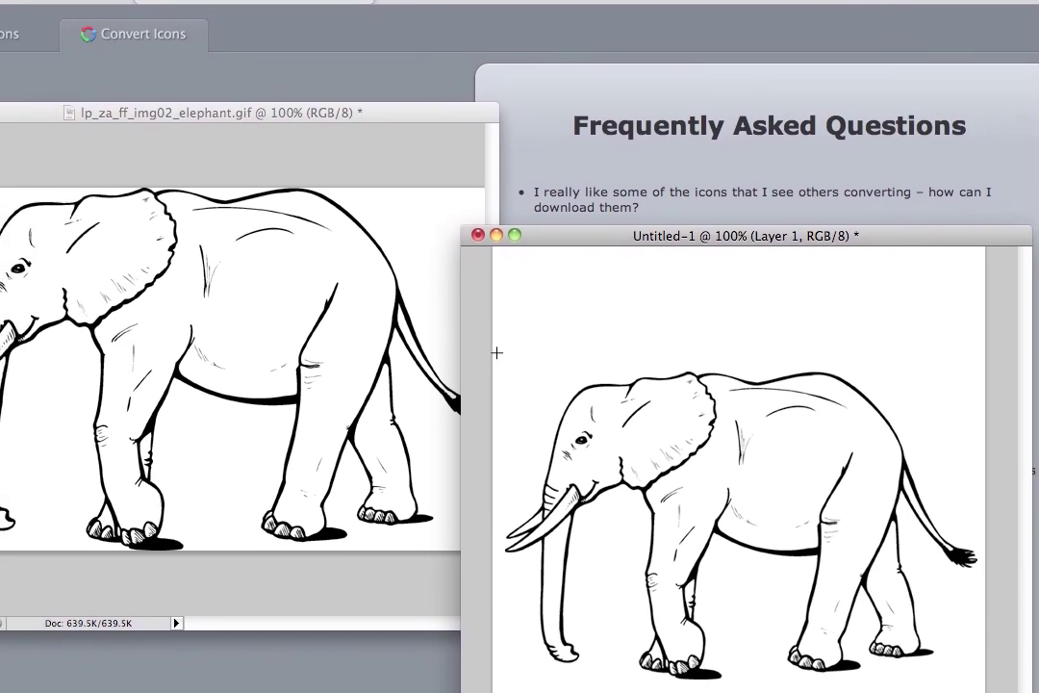
# - Crop the document to a full-width area of about 512 × 364 px around the elephant and make the background a regular layer
pyautogui.moveTo(437, 369); pyautogui.dragTo(882, 622)
pyautogui.moveTo(664, 500); pyautogui.dragTo(725, 595)
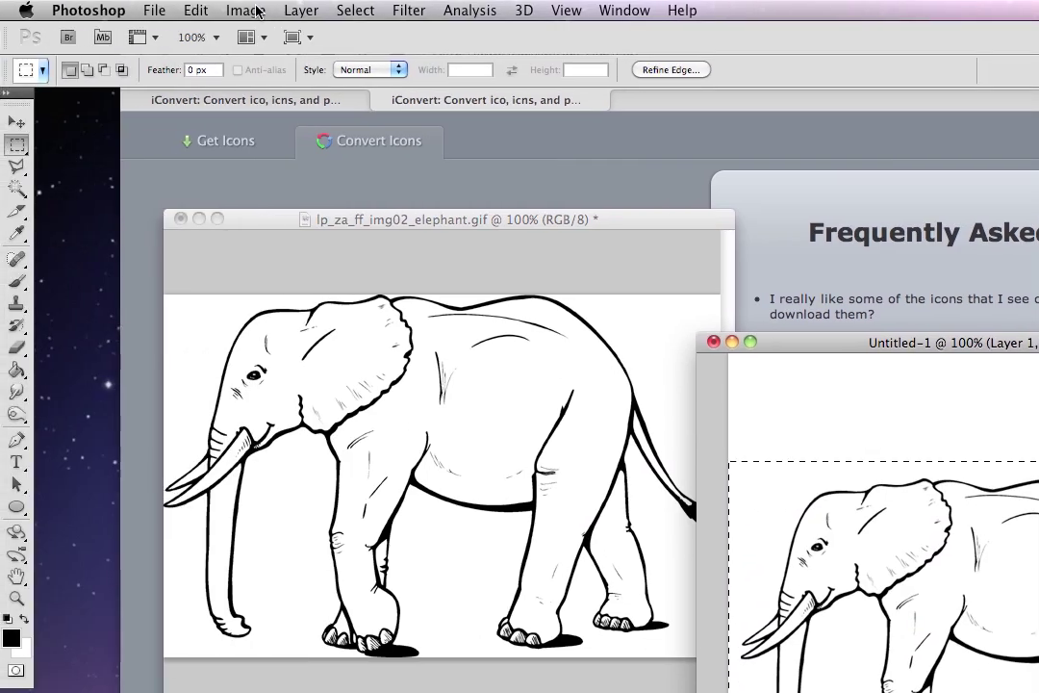
pyautogui.click(247, 10)
pyautogui.click(286, 247)
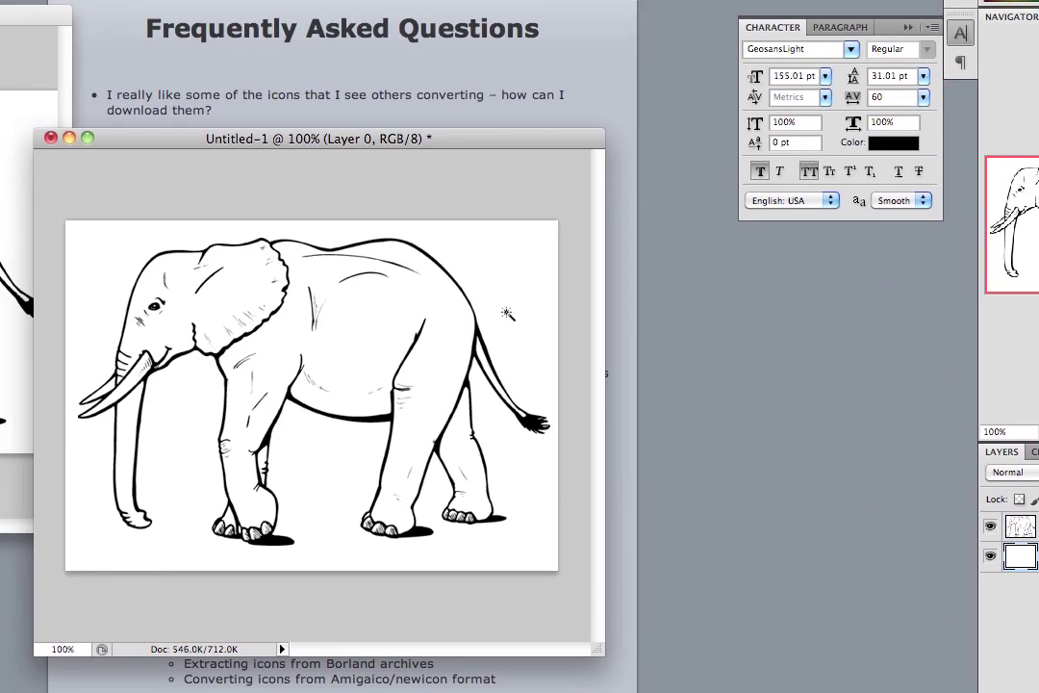
# - Clear the white fill from Layer 0 and delete the white areas surrounding the elephant on Layer 1 with the Magic Wand
pyautogui.hotkey('ctrl', 'a')
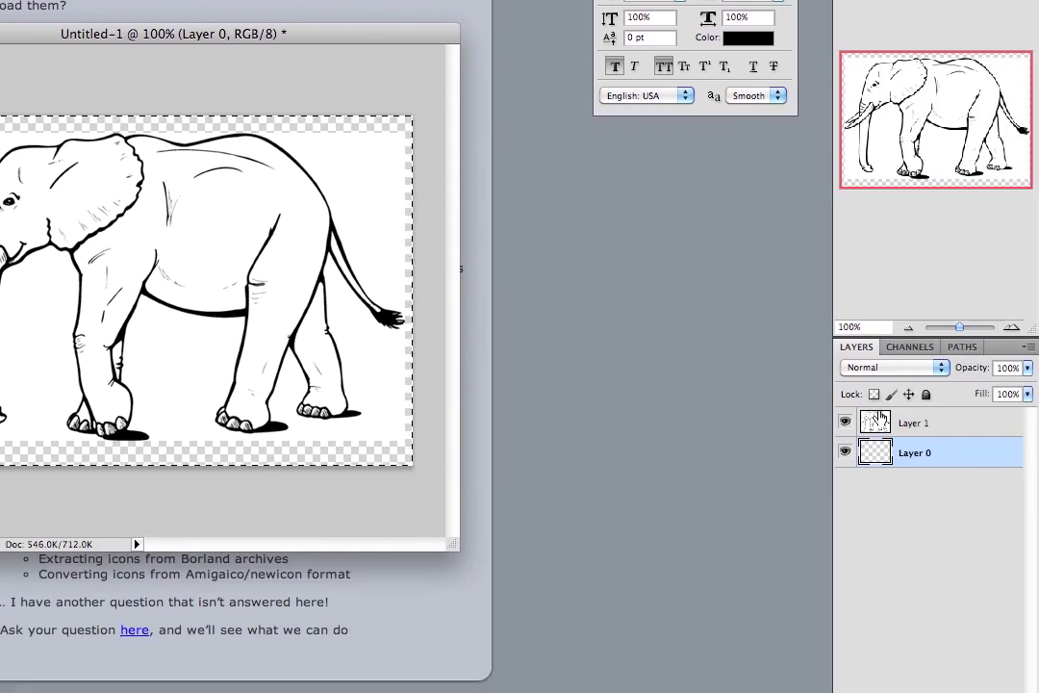
pyautogui.click(879, 420)
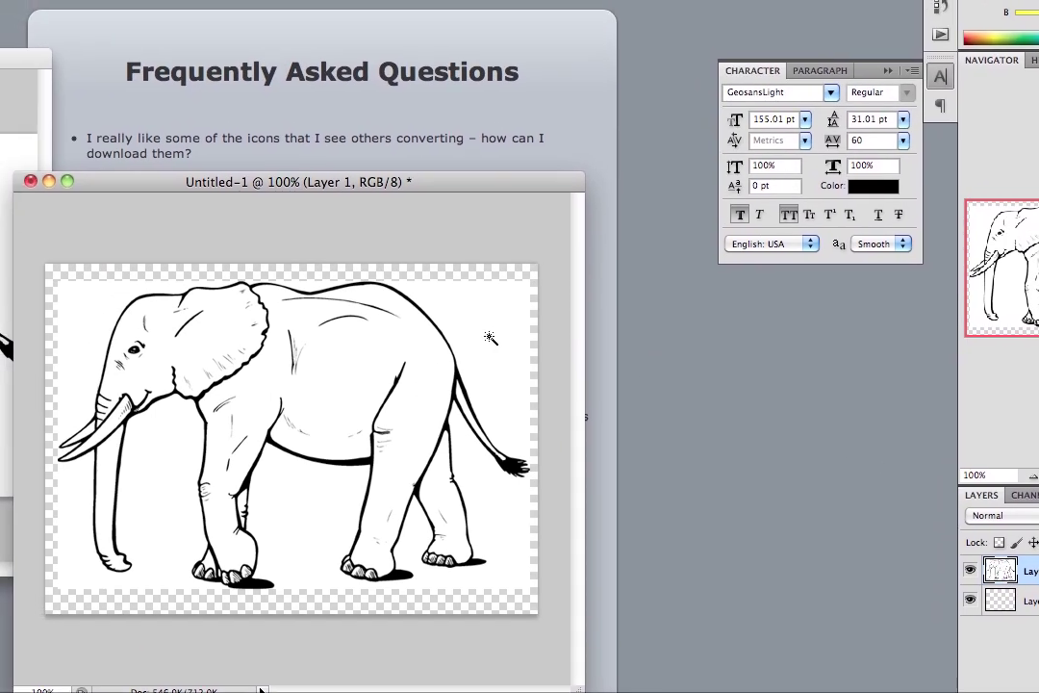
pyautogui.click(446, 319)
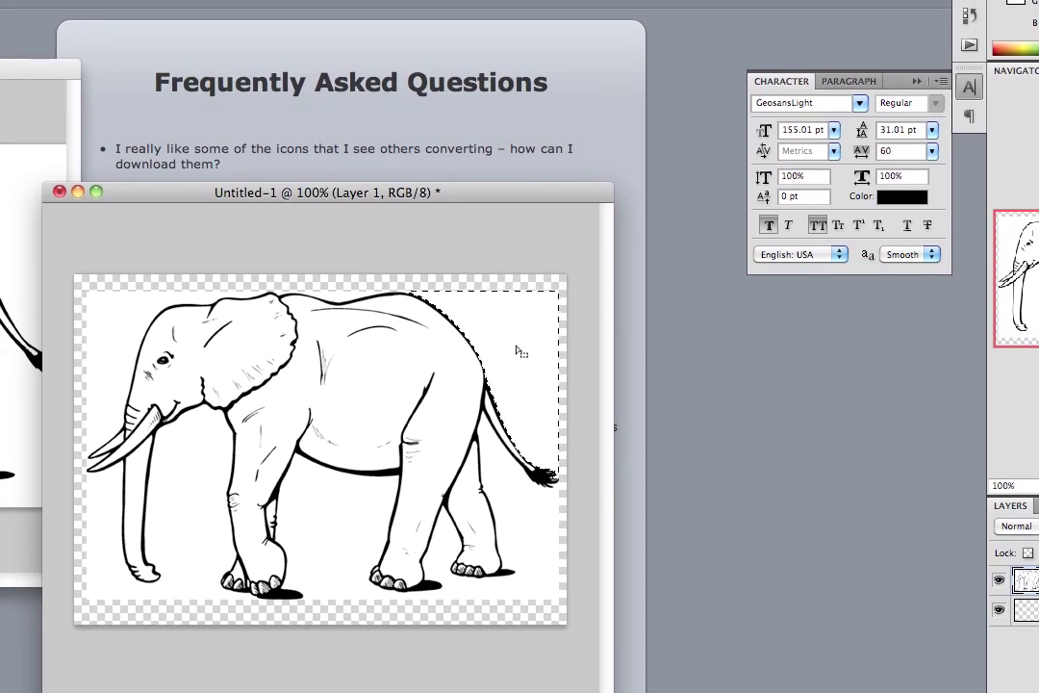
pyautogui.press('Delete')
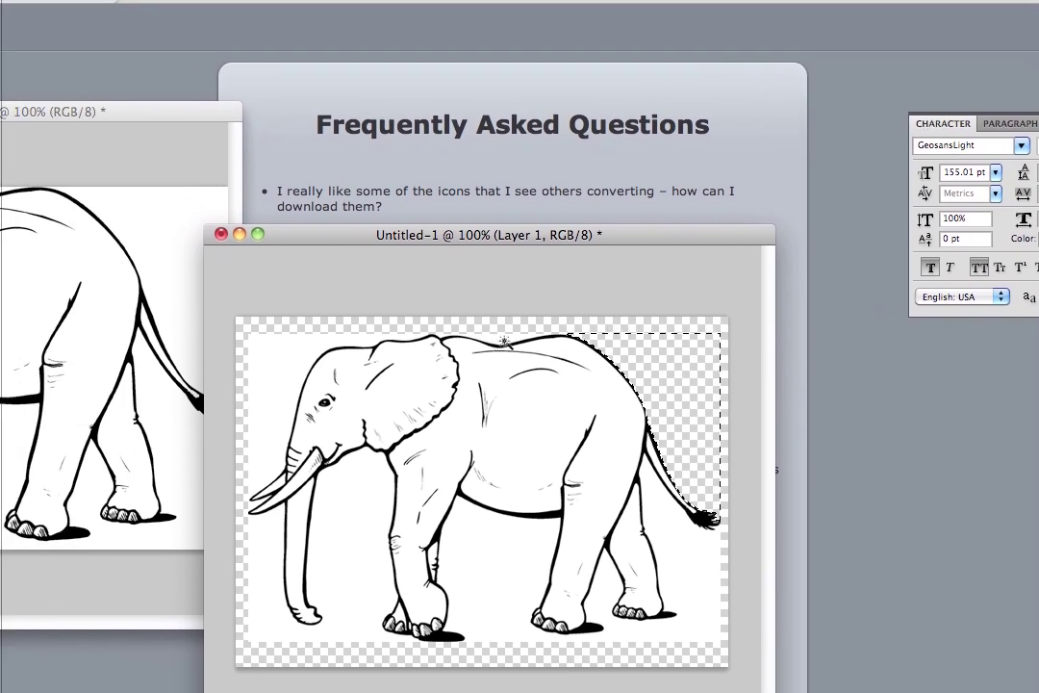
pyautogui.click(347, 303)
pyautogui.press('Delete')
pyautogui.click(281, 358)
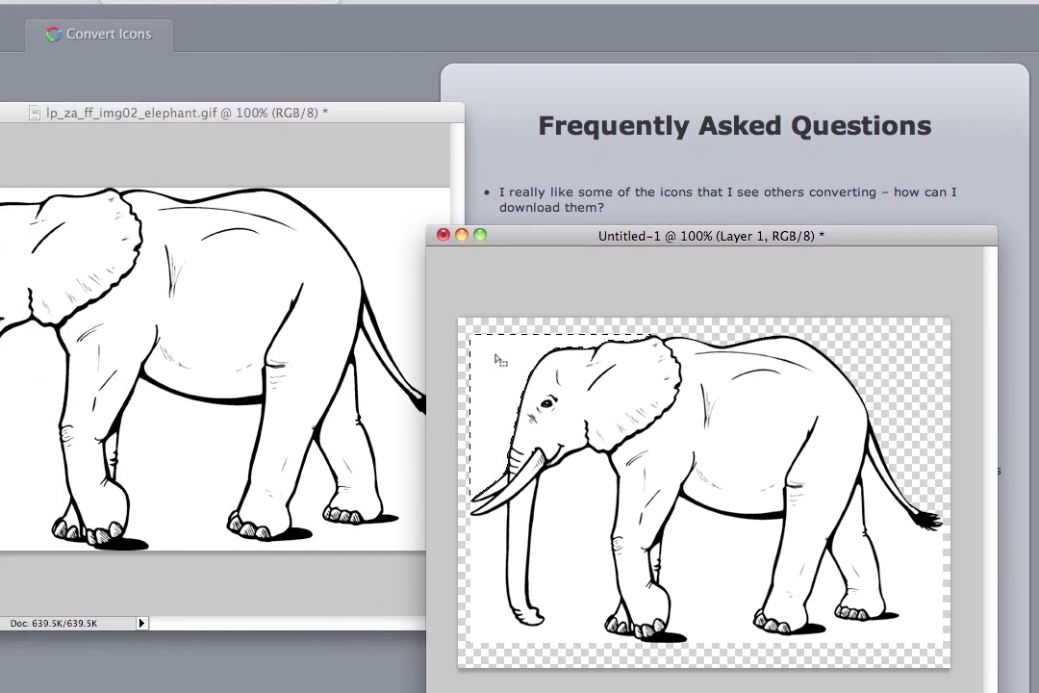
pyautogui.press('Delete')
pyautogui.click(515, 579)
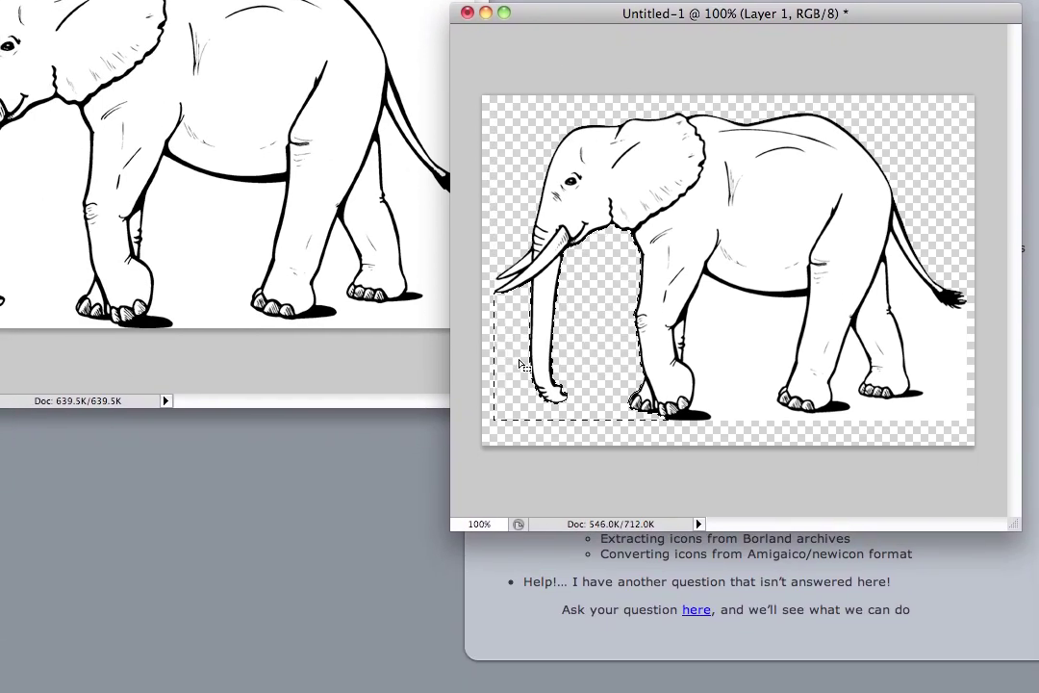
pyautogui.press('Delete')
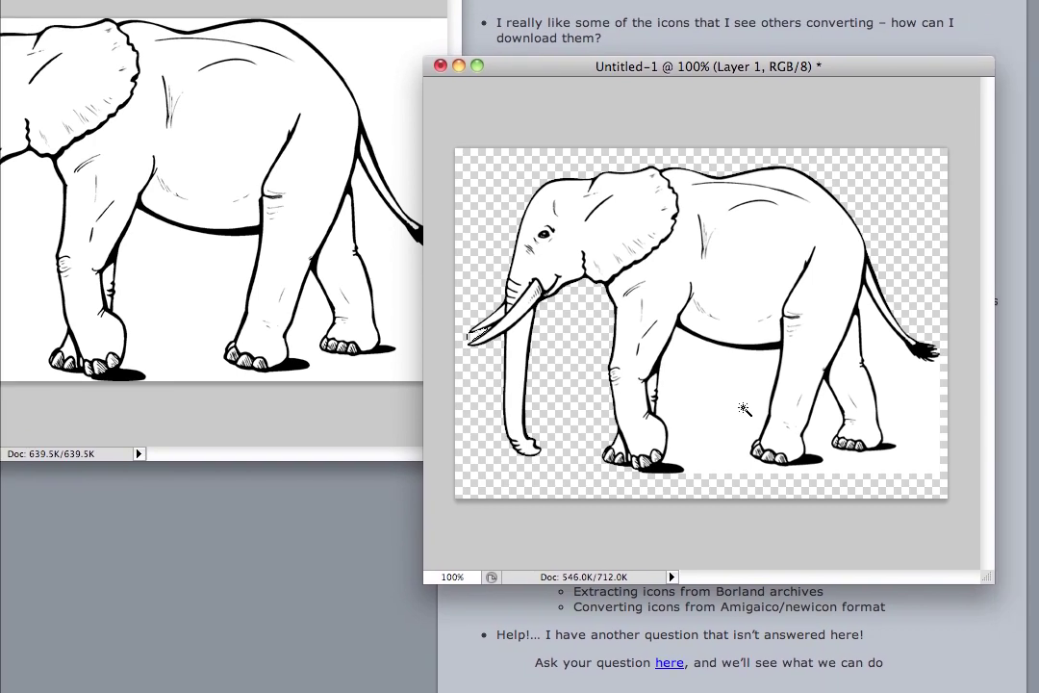
pyautogui.click(745, 398)
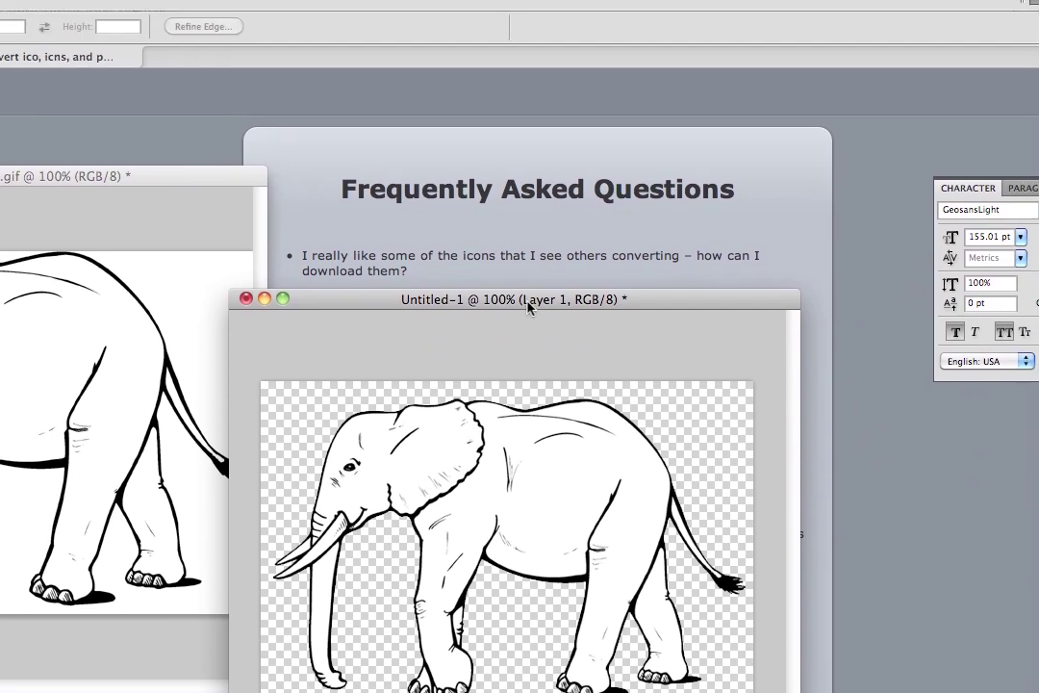
# - Switch to the browser to open iConvert's conversion page and check its supported formats, and return to Photoshop
pyautogui.moveTo(528, 306); pyautogui.dragTo(473, 326)
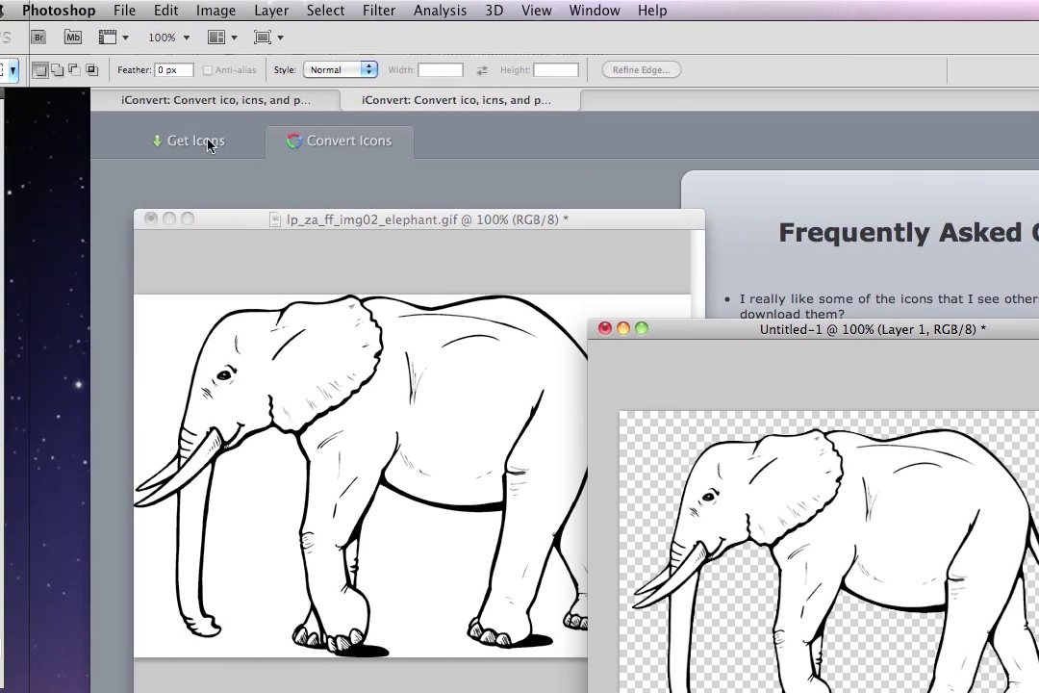
pyautogui.click(209, 144)
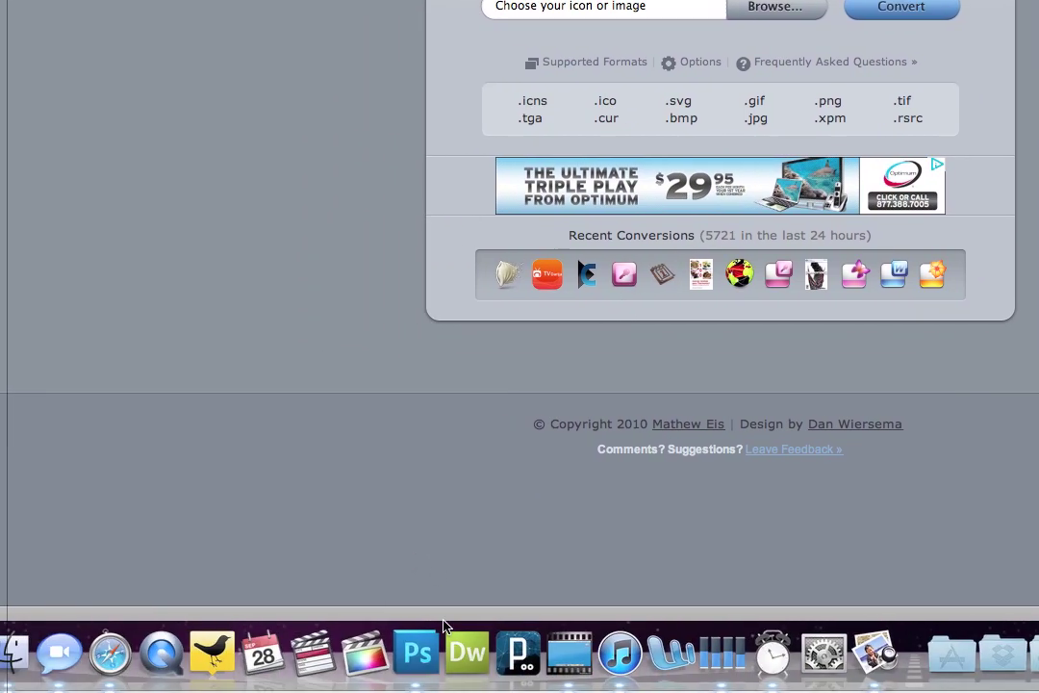
pyautogui.click(310, 689)
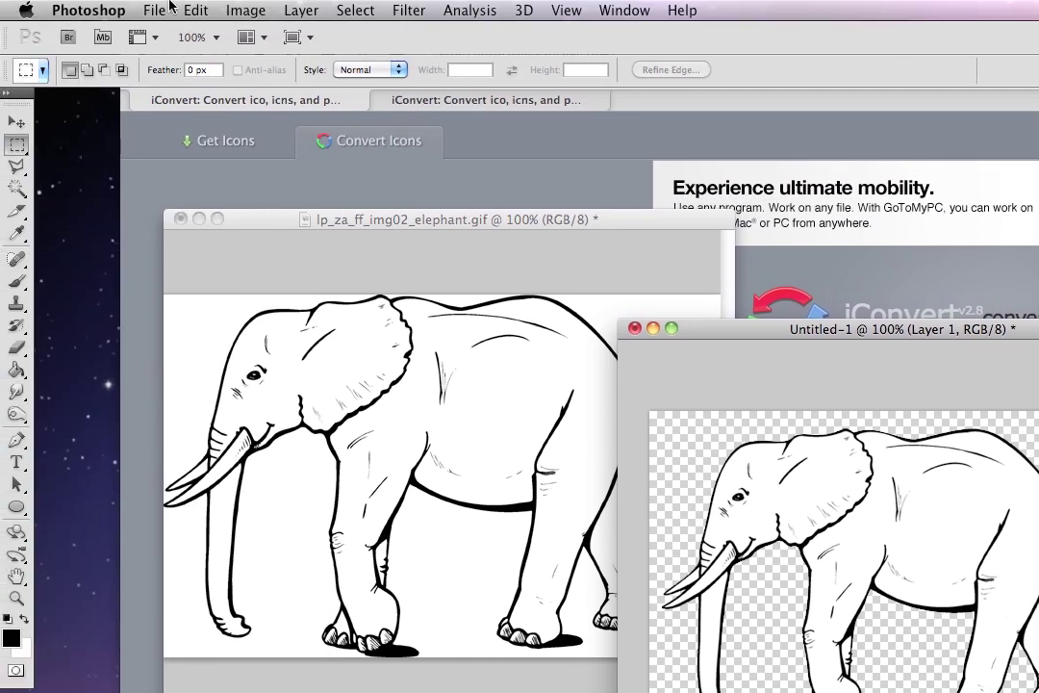
# - Export the transparent elephant with Save for Web & Devices as a PNG-24 named elephant.png on the Desktop
pyautogui.click(155, 11)
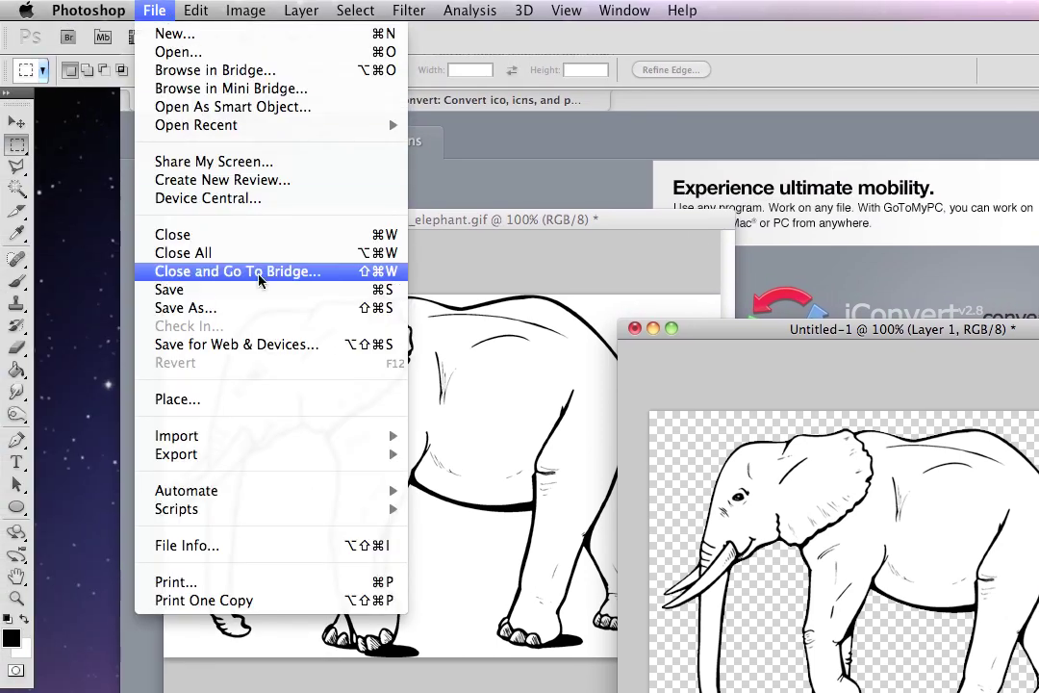
pyautogui.click(251, 346)
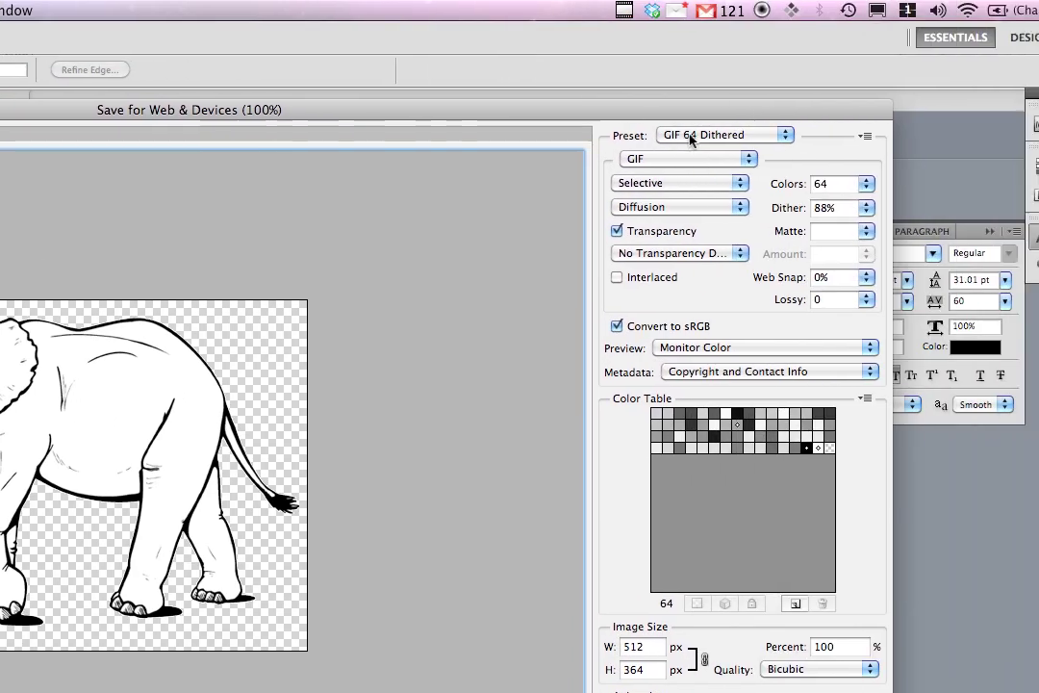
pyautogui.click(690, 137)
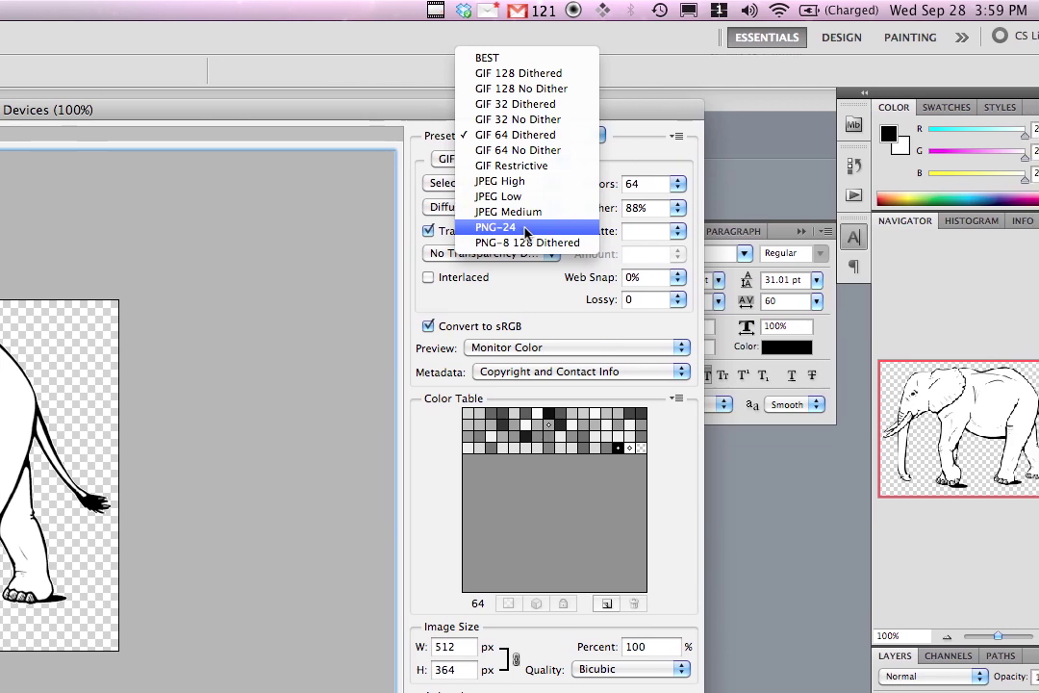
pyautogui.click(525, 231)
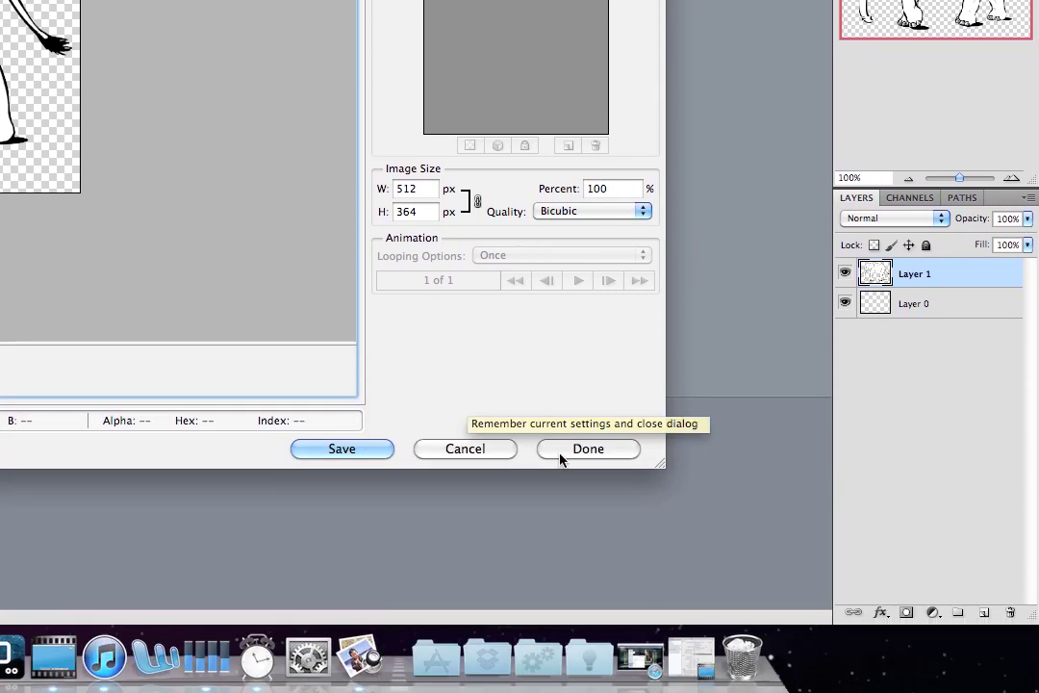
pyautogui.click(378, 451)
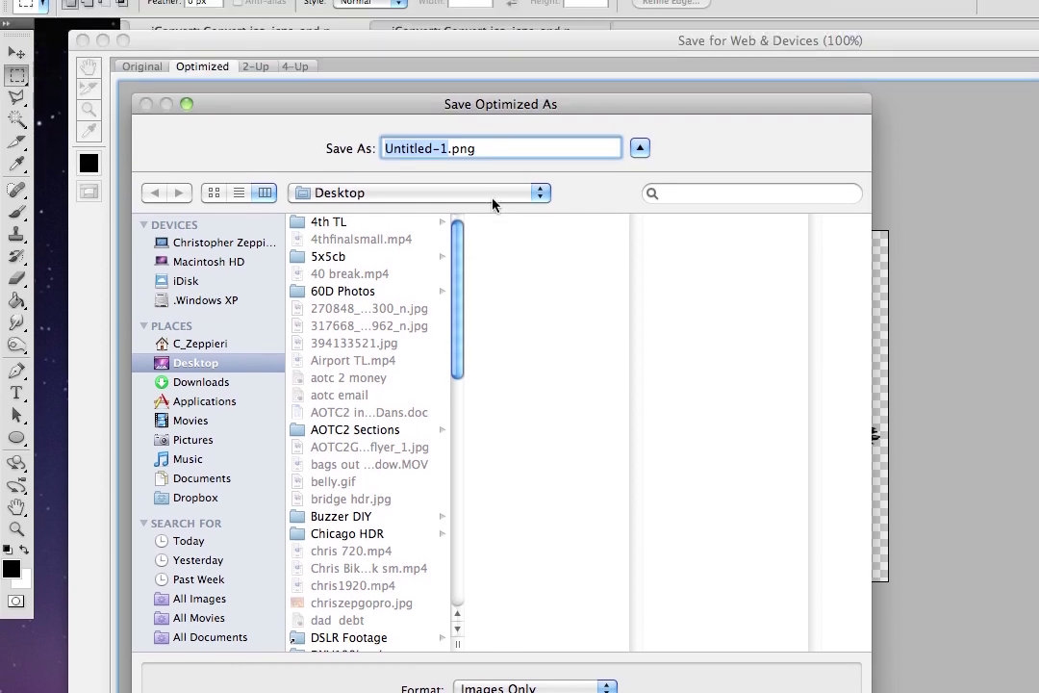
pyautogui.write('elephant')
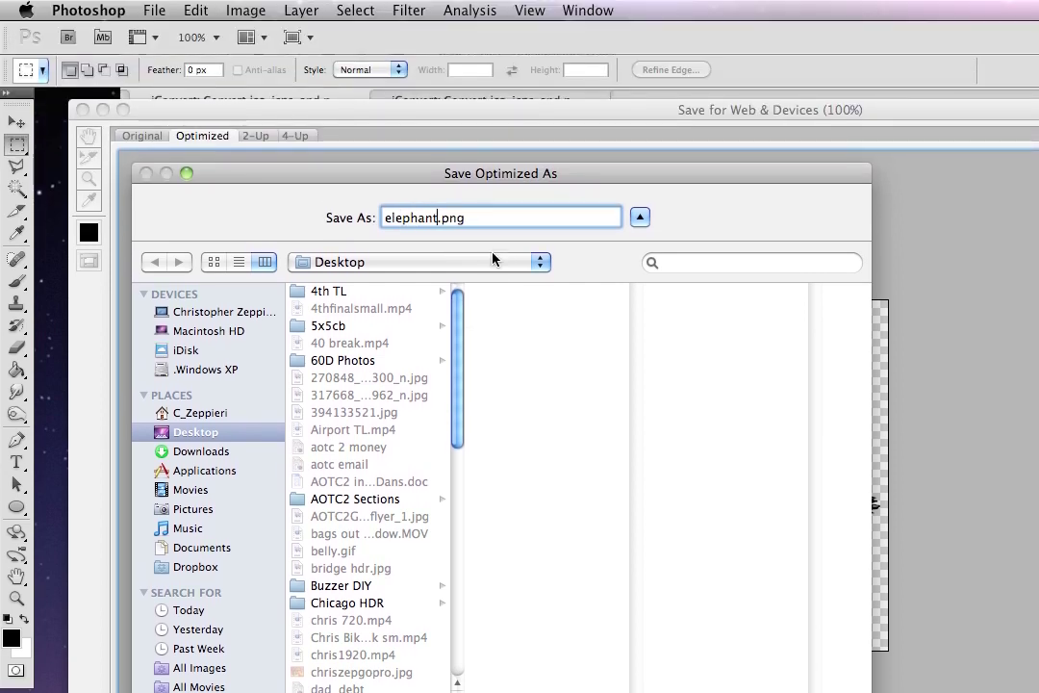
pyautogui.press('Return')
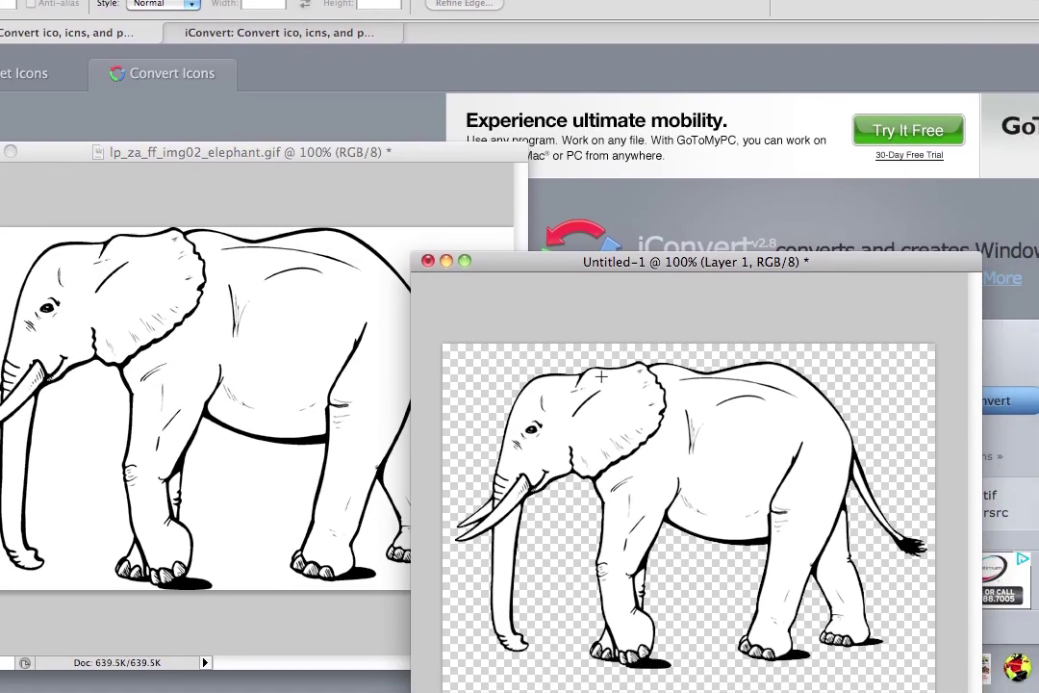
# - Switch to the iConvert page in the browser, choose elephant.png from the Desktop and convert it
pyautogui.click(663, 201)
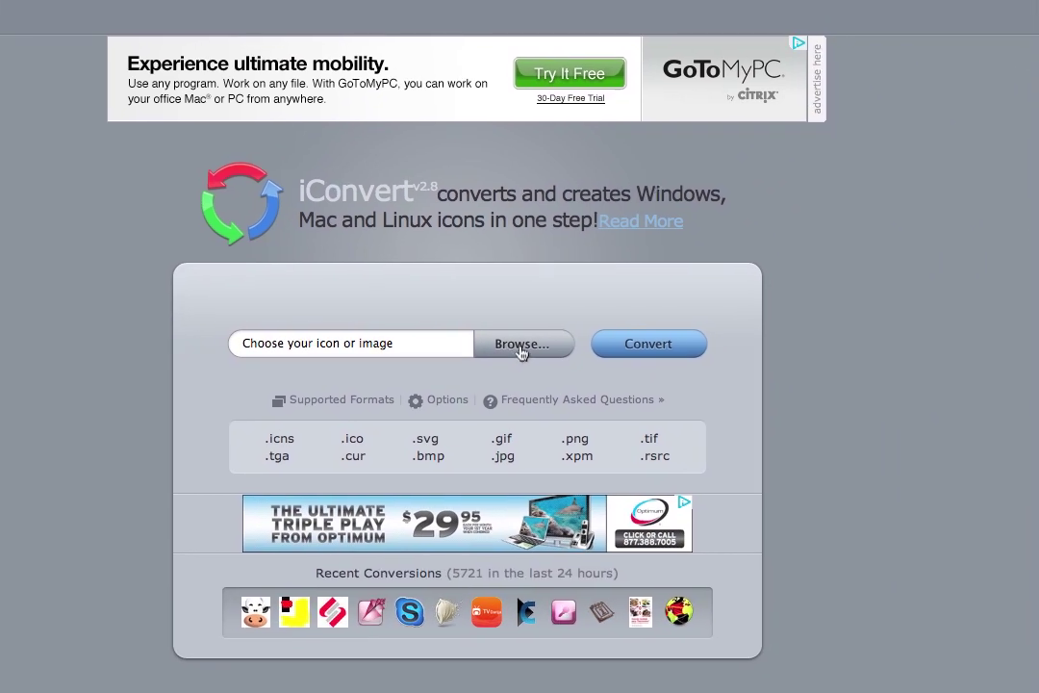
pyautogui.click(519, 352)
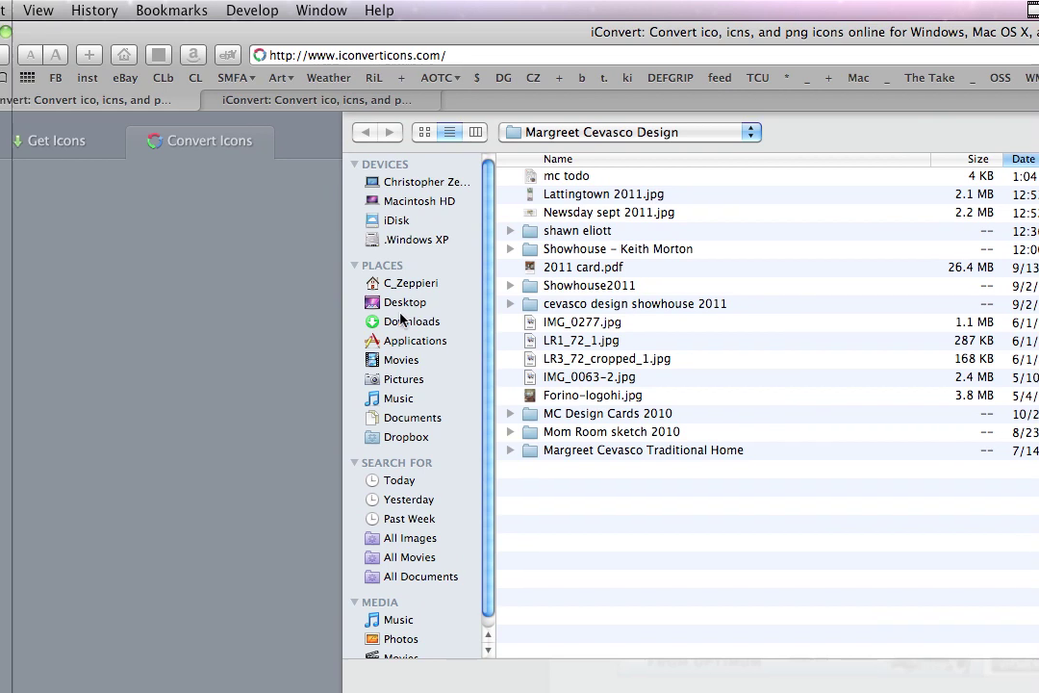
pyautogui.click(405, 304)
pyautogui.click(582, 177)
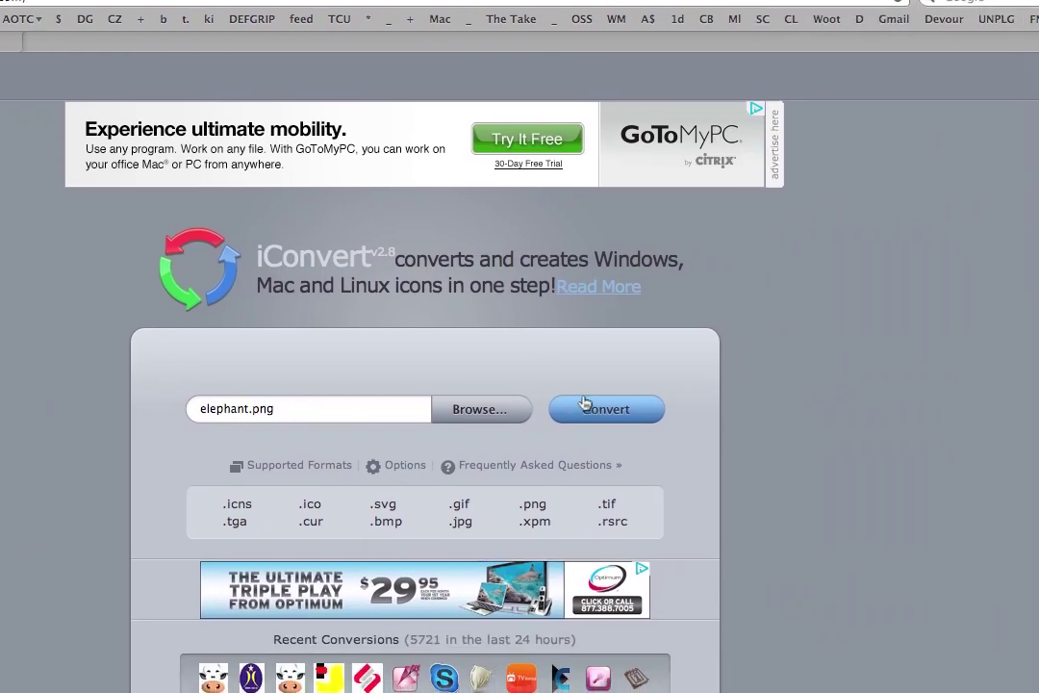
pyautogui.click(922, 467)
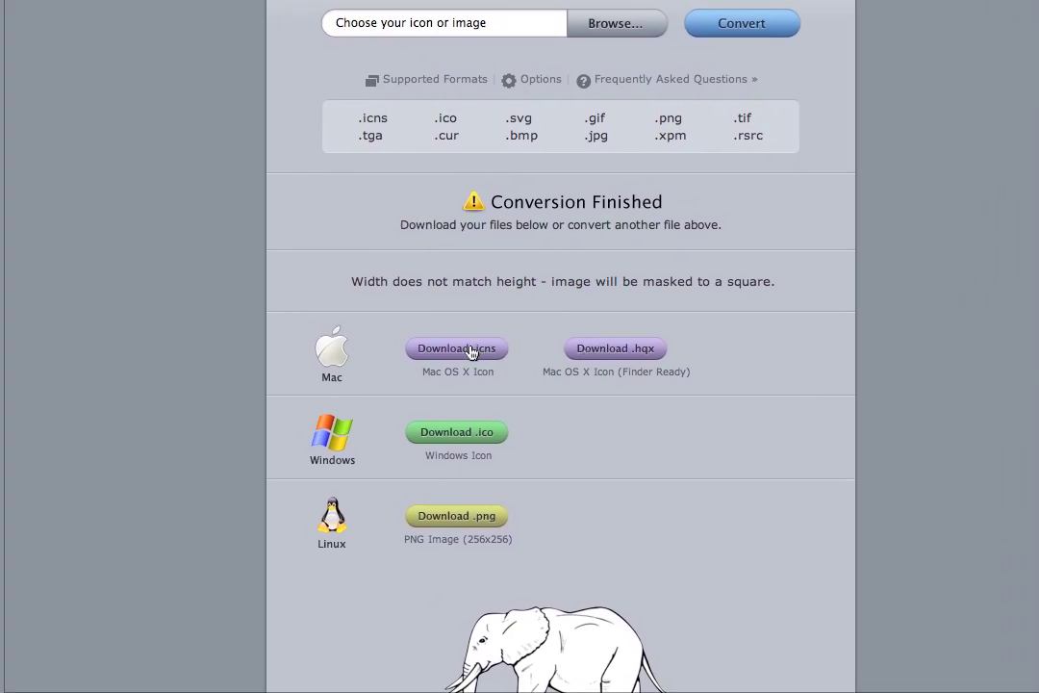
# - Download the converted Mac OS X .icns icon and view the downloaded file in Preview
pyautogui.click(471, 352)
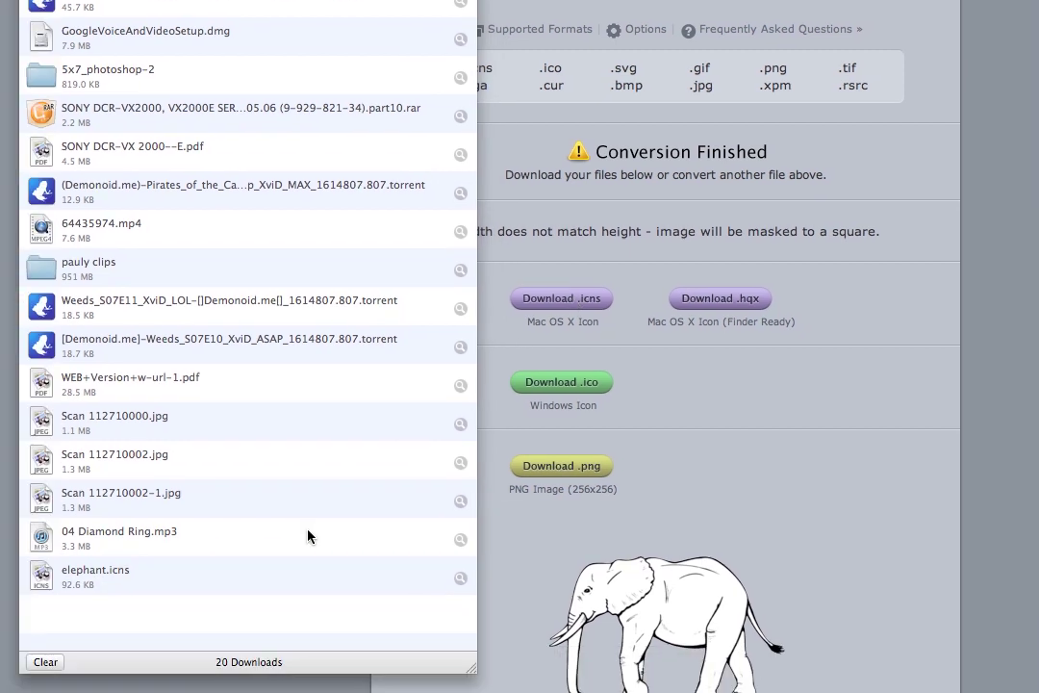
pyautogui.doubleClick(423, 576)
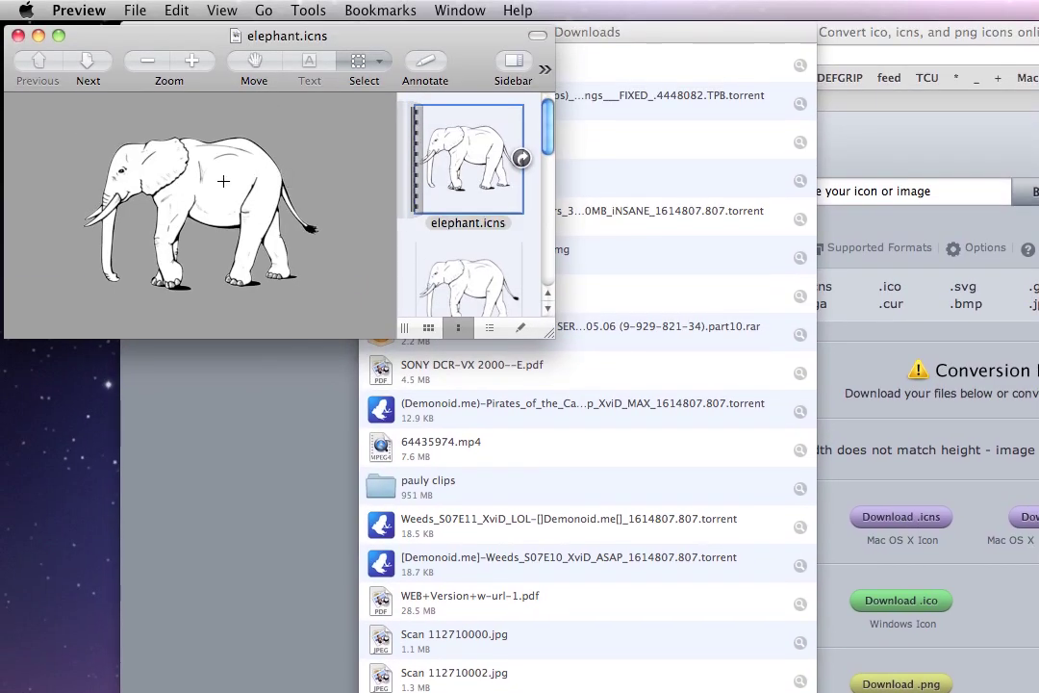
pyautogui.click(17, 36)
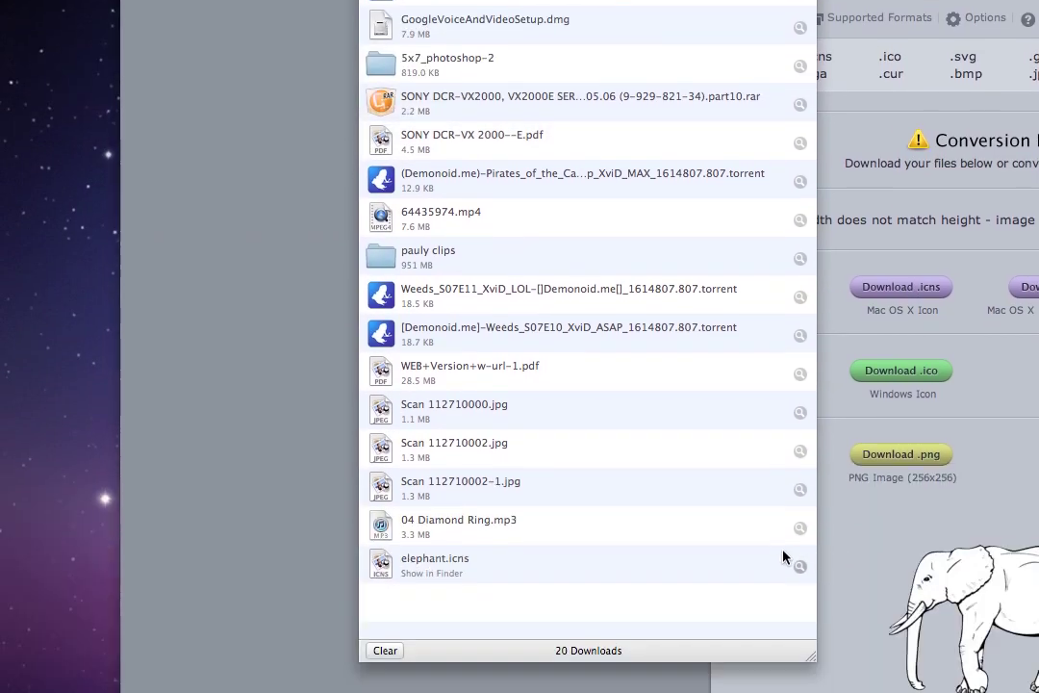
# - Reveal elephant.icns in Finder and examine its file information
pyautogui.click(624, 429)
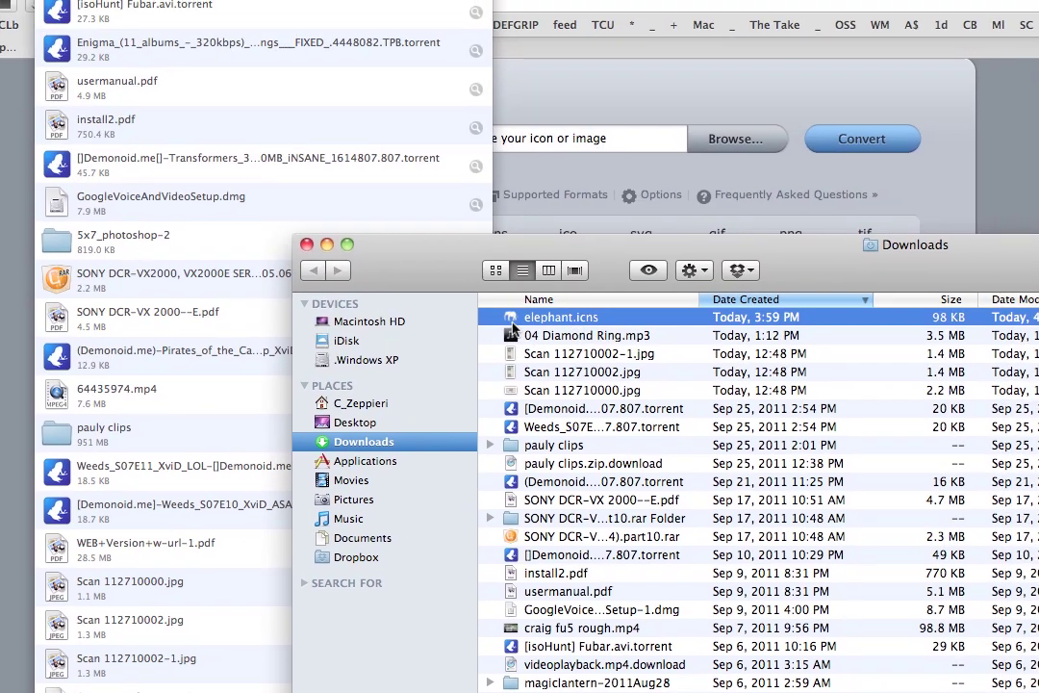
pyautogui.rightClick(520, 170)
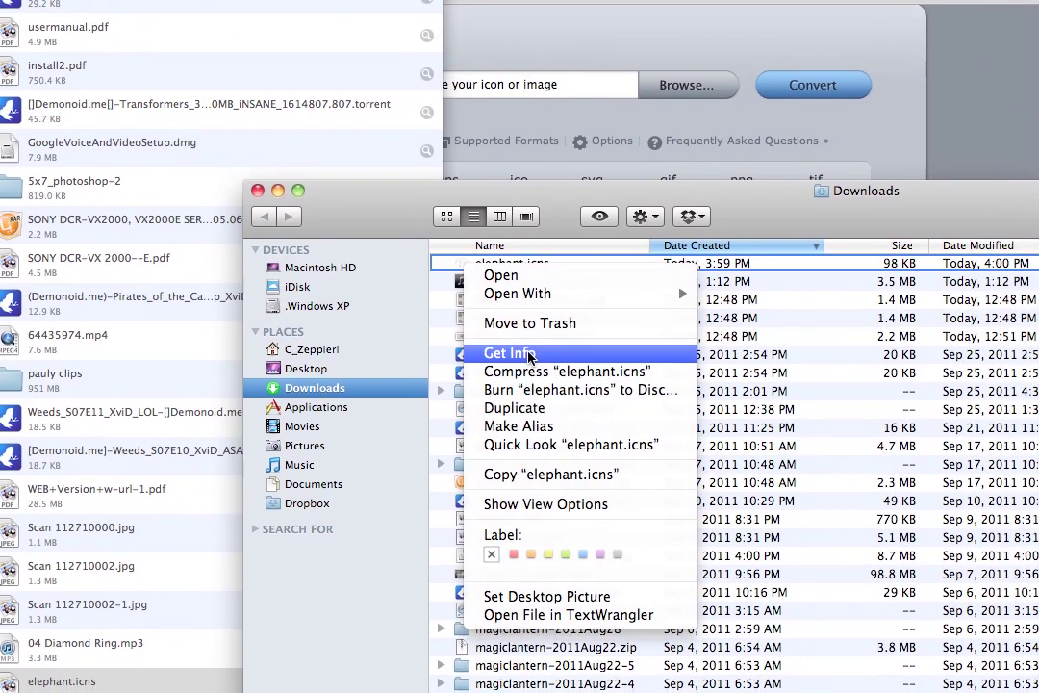
pyautogui.click(551, 393)
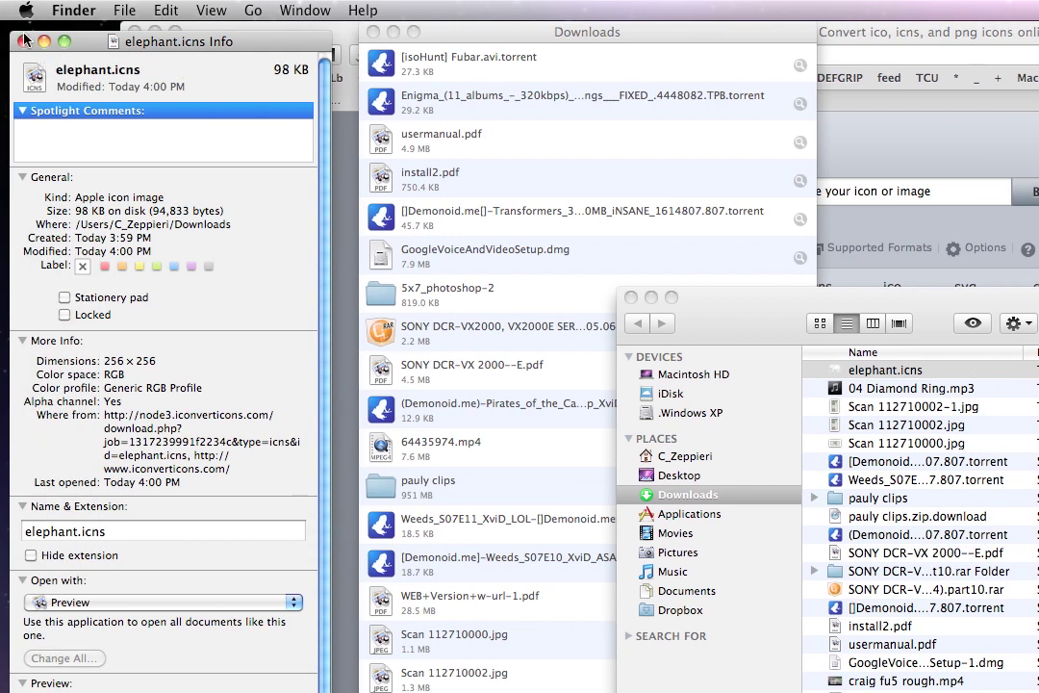
pyautogui.click(24, 40)
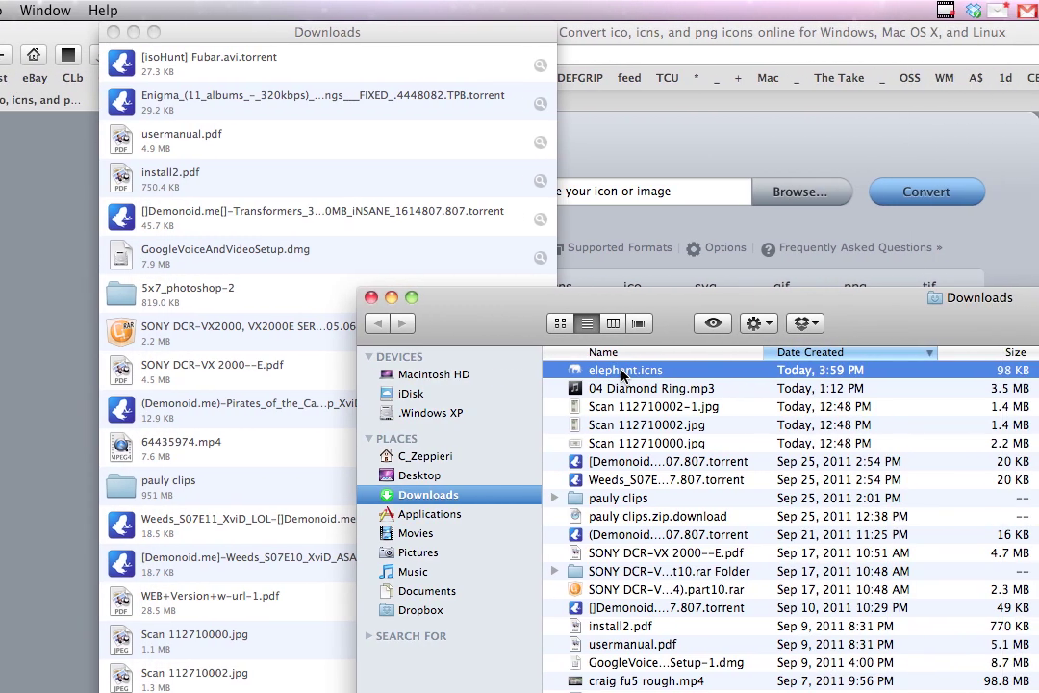
# - View elephant.icns in Preview from the Downloads folder, and close the Finder and downloads windows
pyautogui.doubleClick(885, 369)
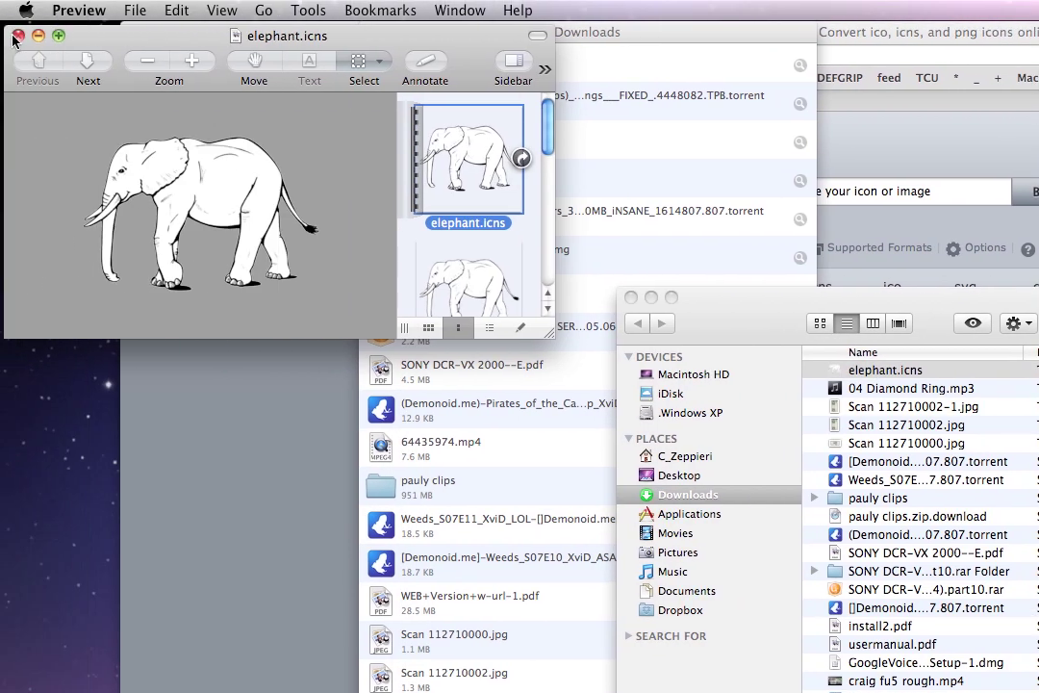
pyautogui.click(630, 298)
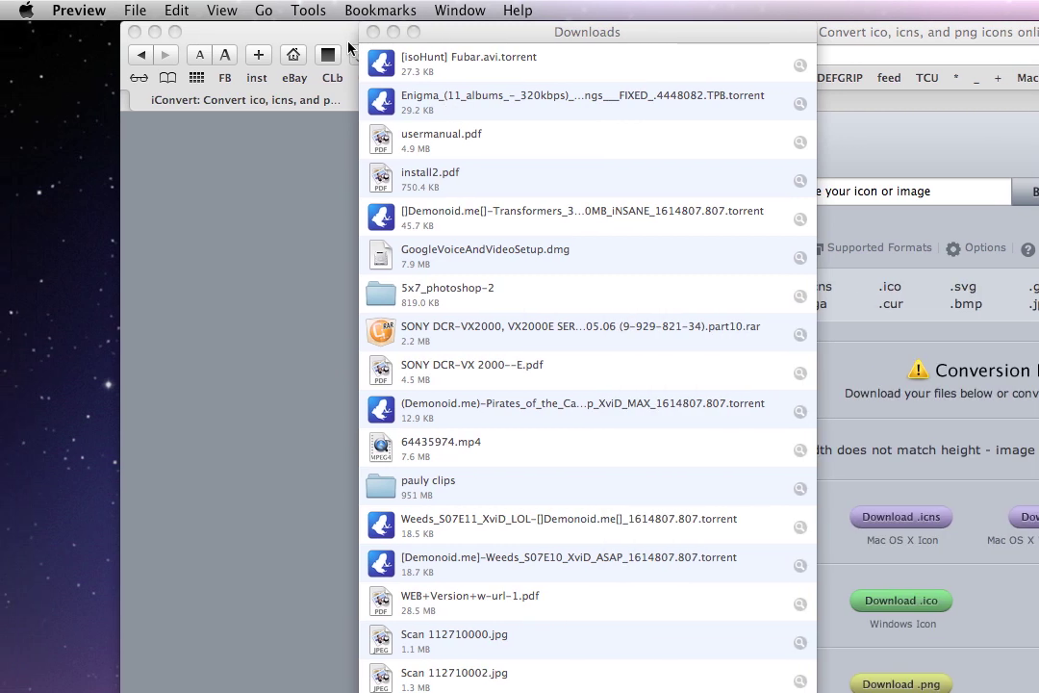
pyautogui.click(373, 33)
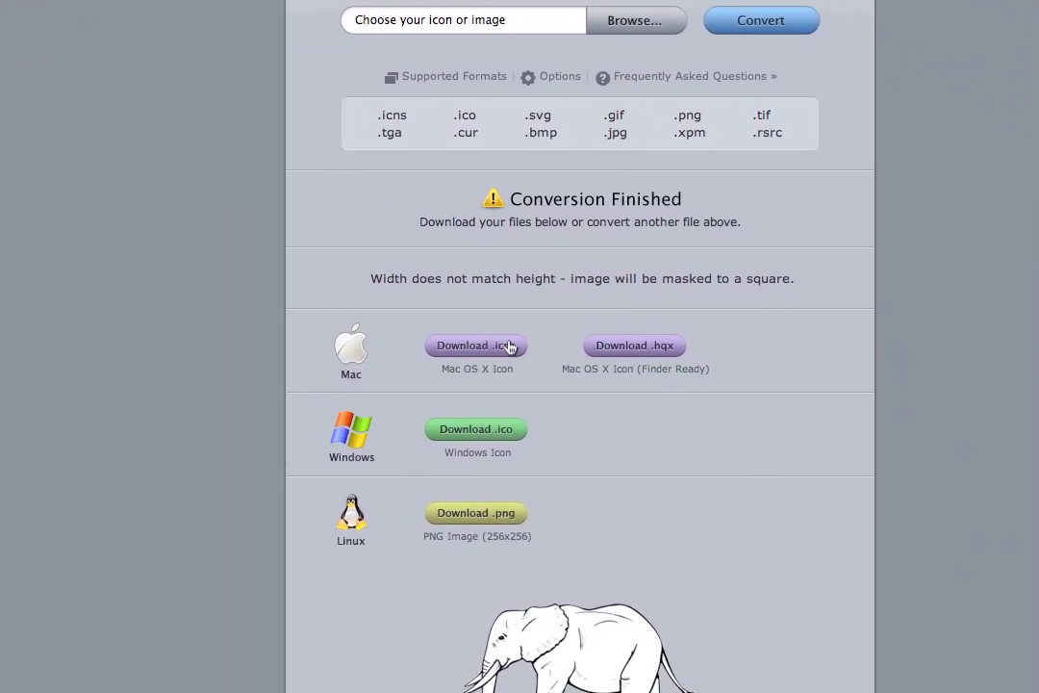
# - Download the Finder-ready .hqx version of the converted elephant icon
pyautogui.click(649, 343)
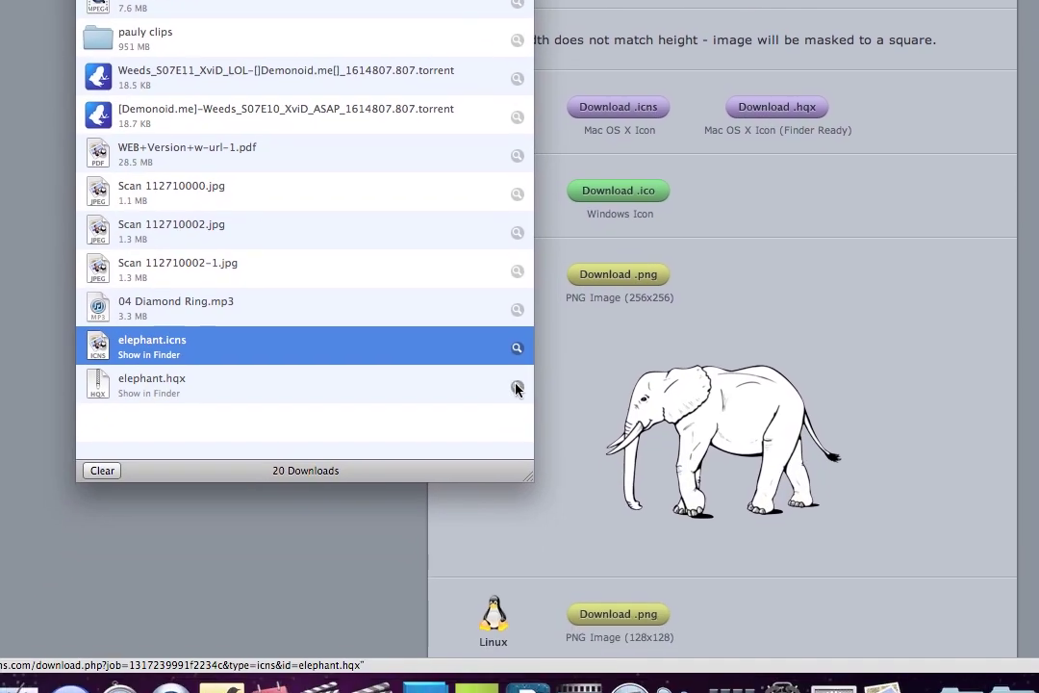
# - Reveal the downloaded elephant.hqx in Finder, unpack it, and open the file information of the extracted elephant file
pyautogui.click(333, 582)
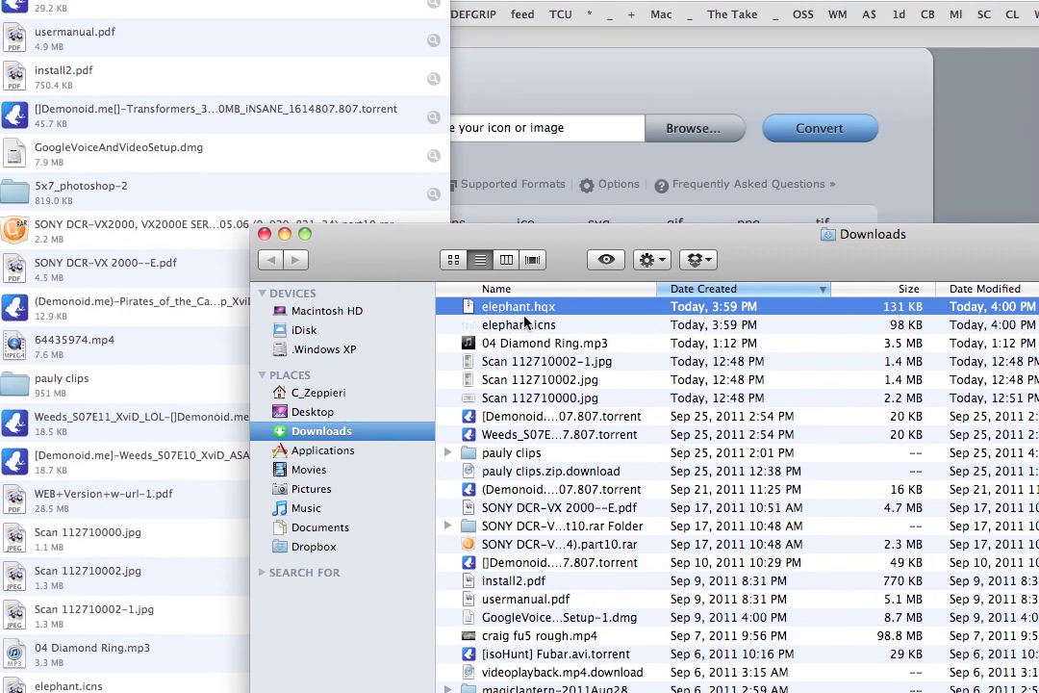
pyautogui.doubleClick(553, 104)
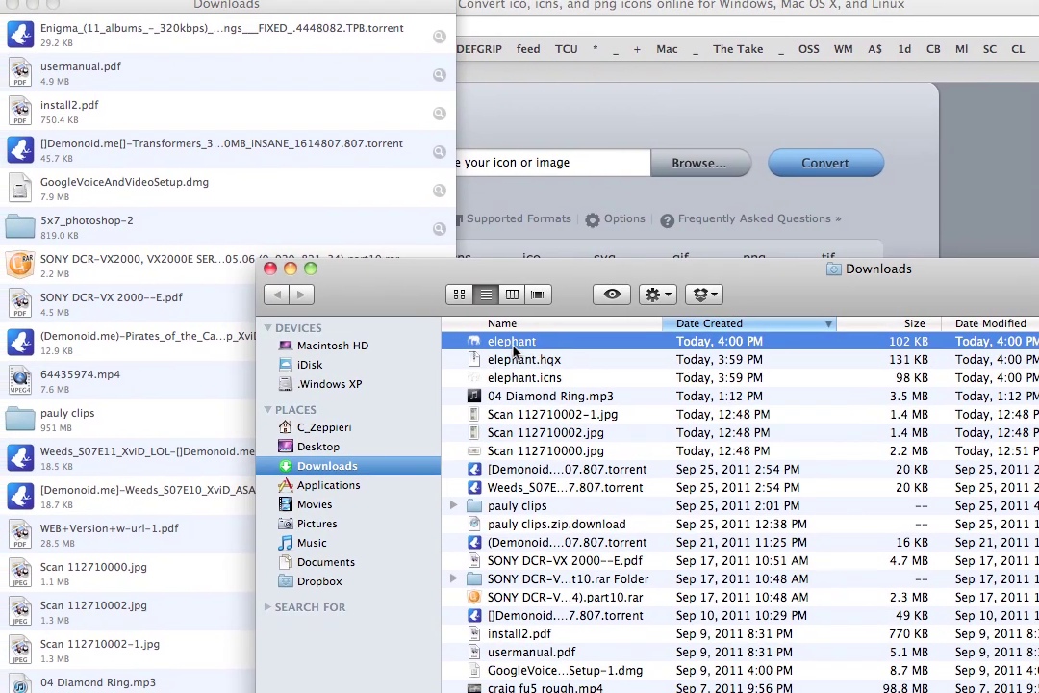
pyautogui.rightClick(521, 346)
pyautogui.click(540, 379)
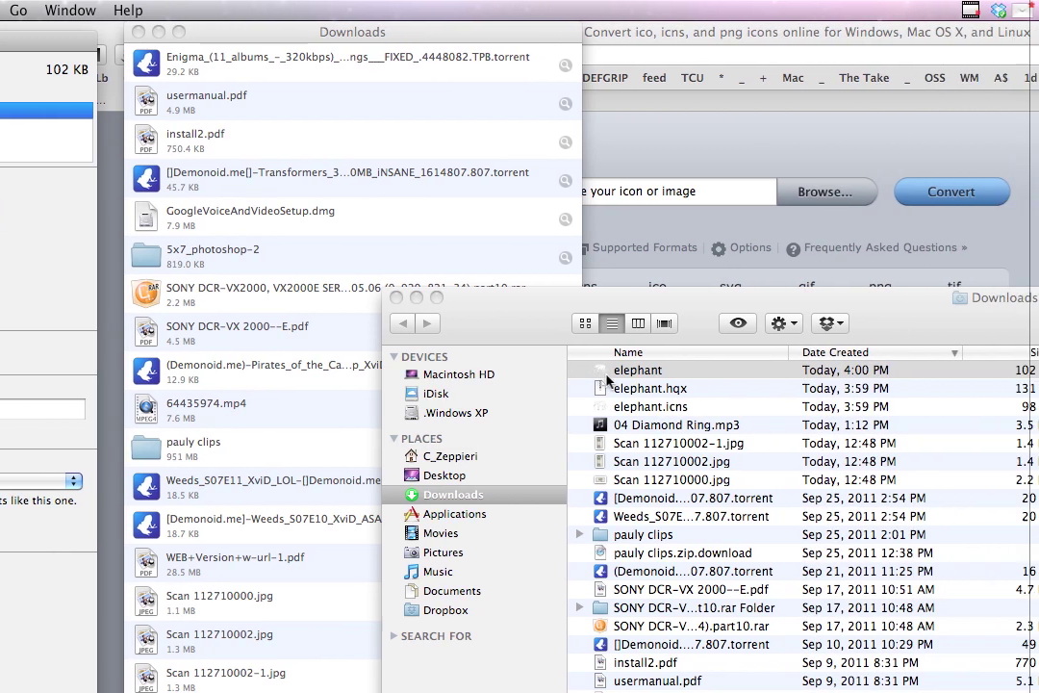
# - Copy the elephant icon from the extracted elephant file's info window
pyautogui.click(843, 373)
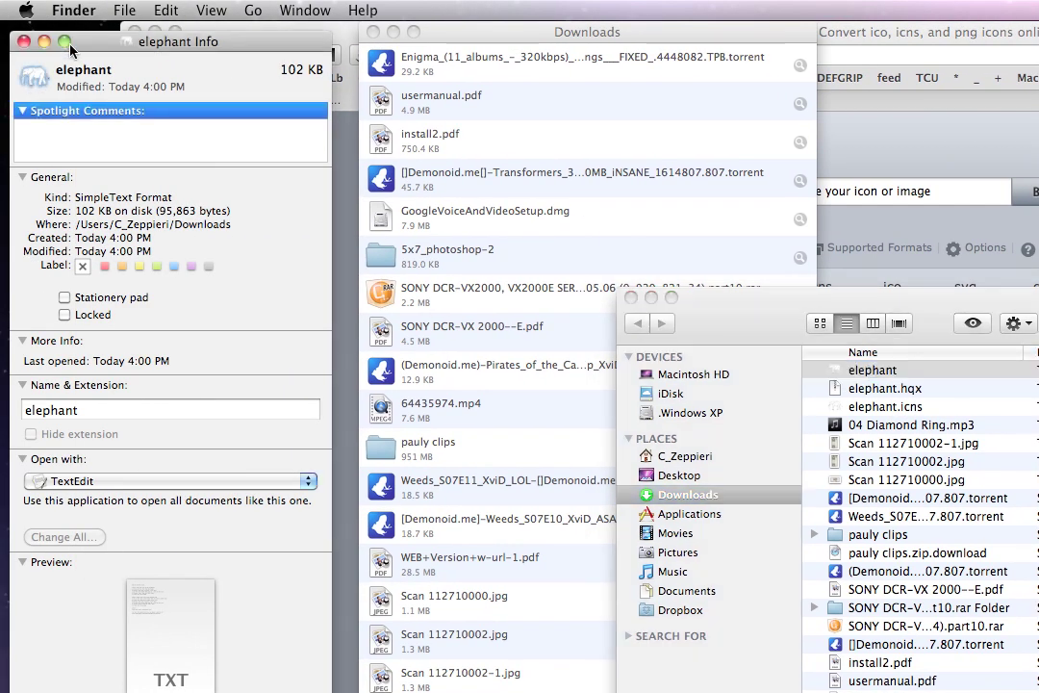
pyautogui.click(164, 9)
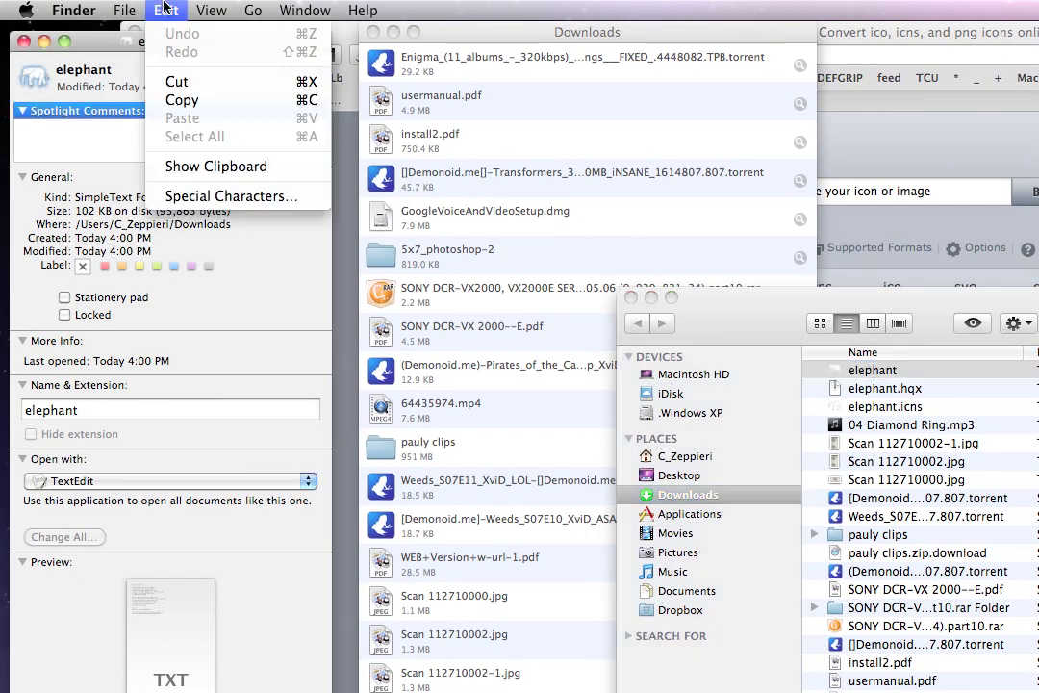
pyautogui.click(183, 100)
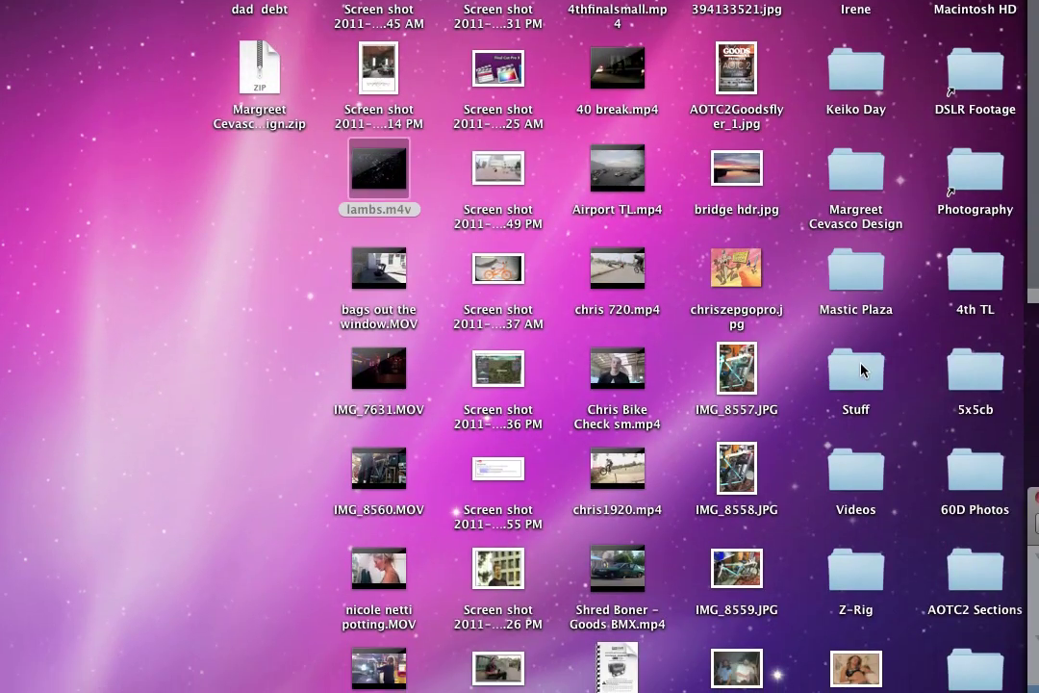
# - Open the file information of the Stuff folder on the desktop
pyautogui.click(860, 407)
pyautogui.rightClick(860, 408)
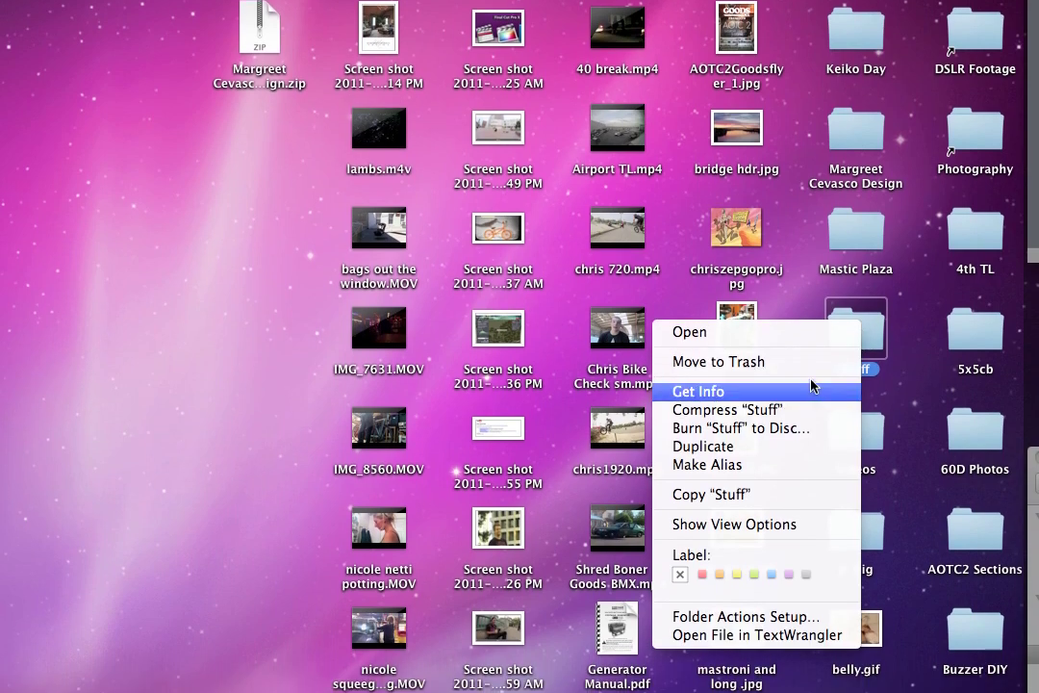
pyautogui.click(812, 414)
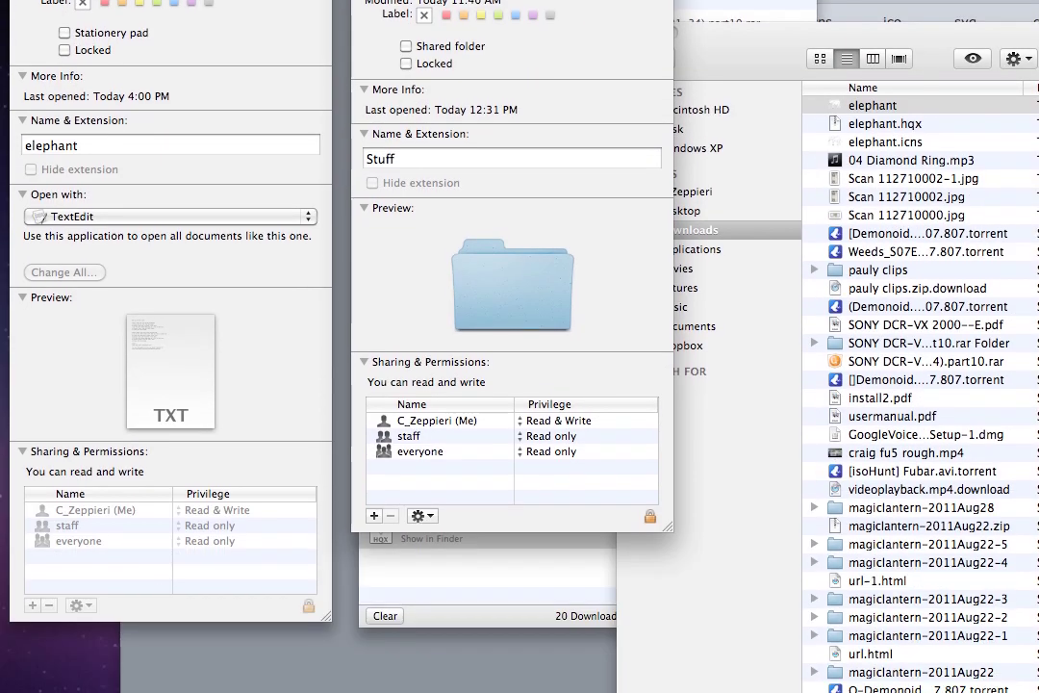
# - Find the Stuff folder in the Desktop location in Finder, open its file information, and paste the copied elephant icon onto it
pyautogui.click(299, 664)
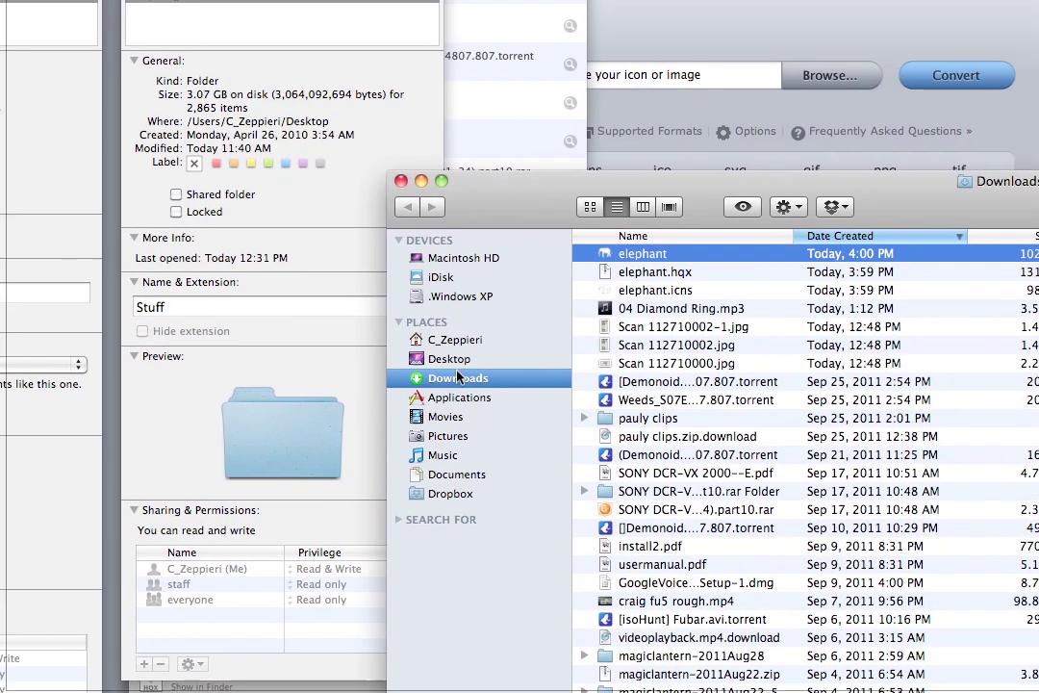
pyautogui.click(698, 16)
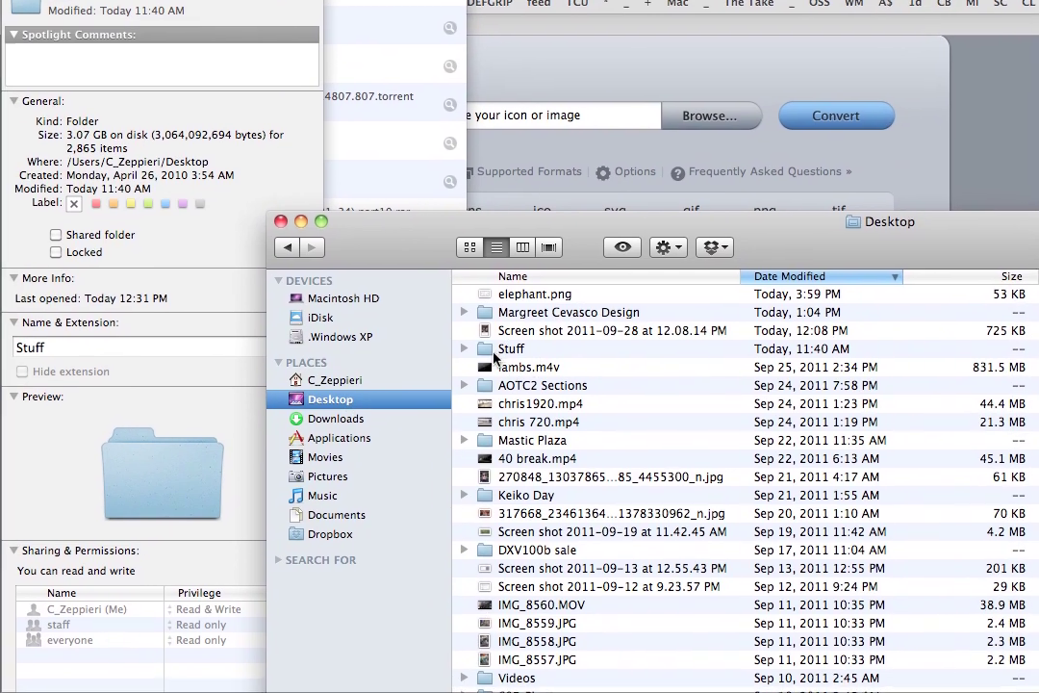
pyautogui.click(646, 304)
pyautogui.rightClick(512, 353)
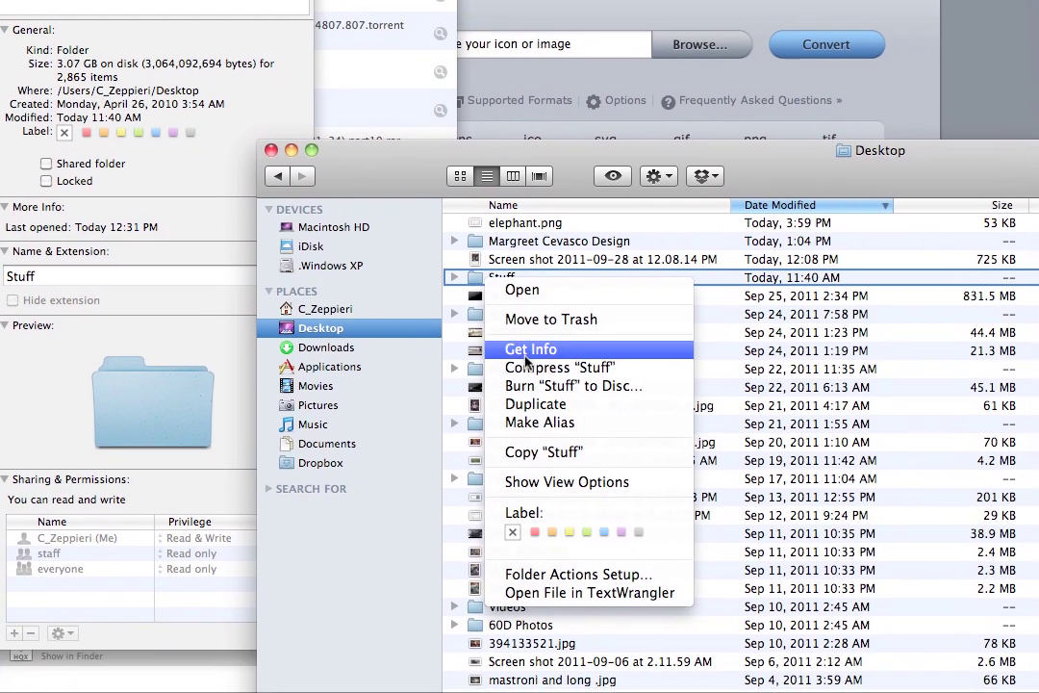
pyautogui.click(563, 414)
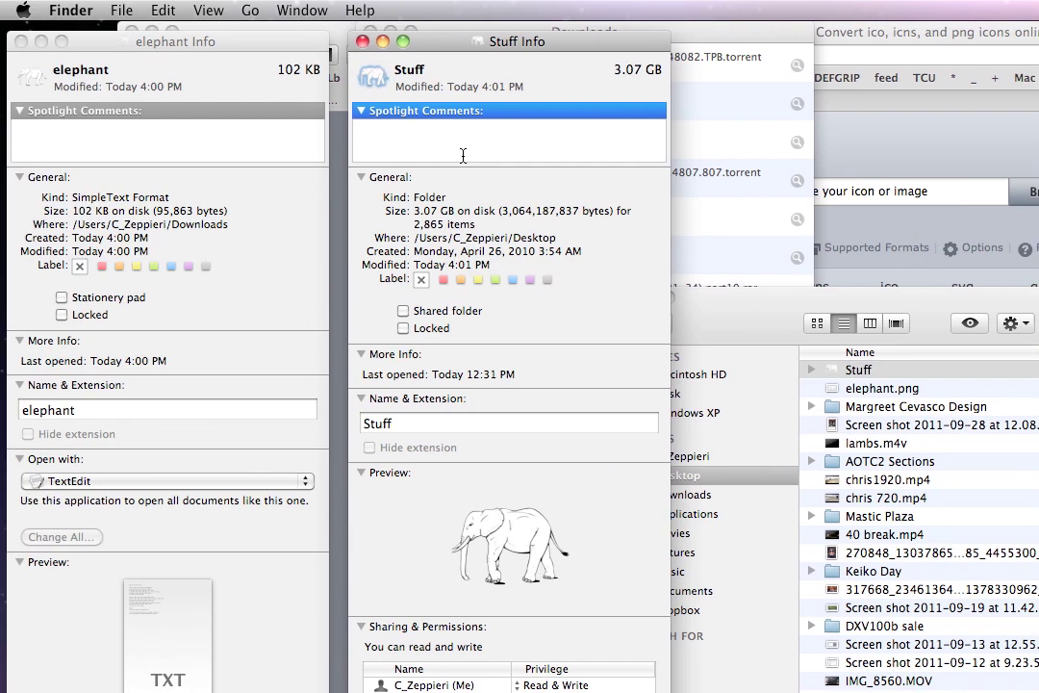
# - Review the Copy and Paste commands with the icons in the elephant and Stuff info windows selected
pyautogui.click(463, 154)
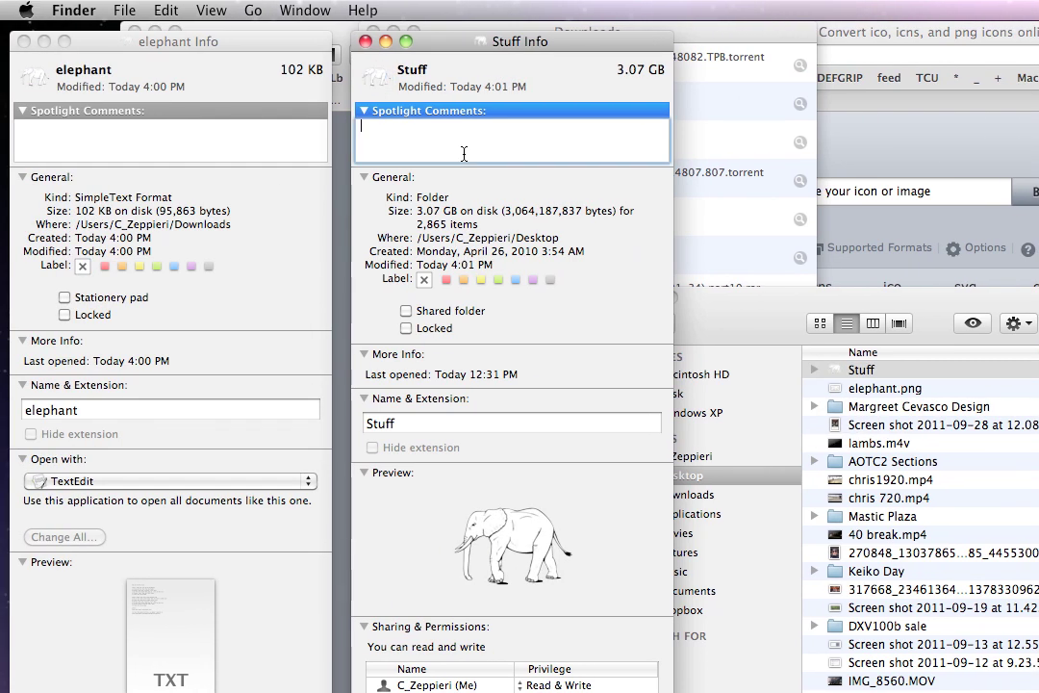
pyautogui.click(166, 8)
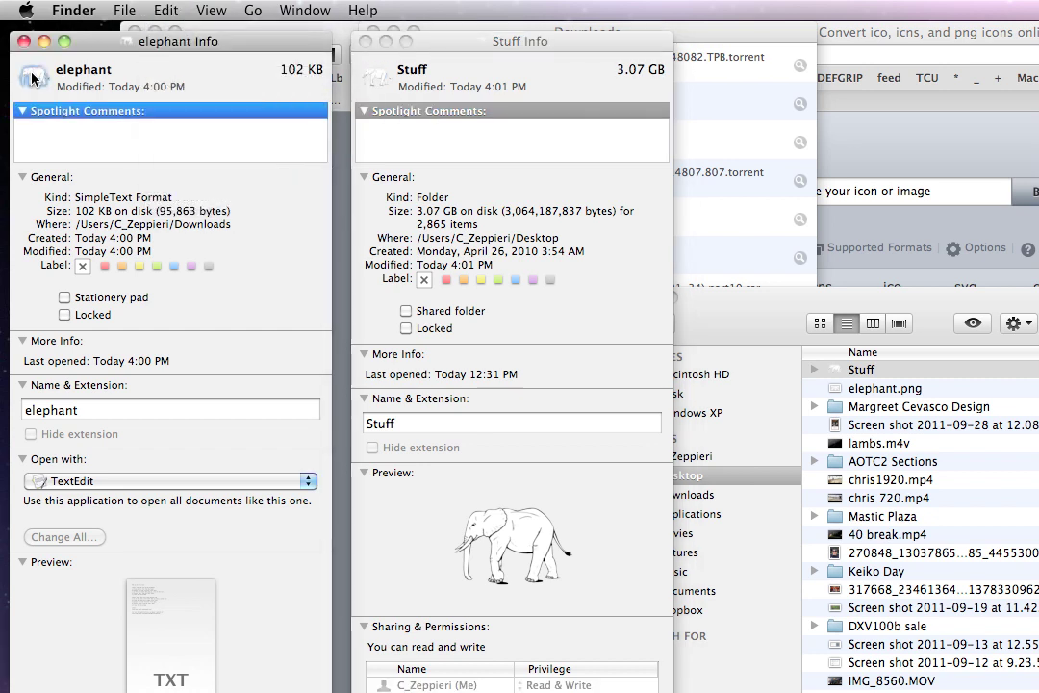
pyautogui.press('super+v')
pyautogui.click(157, 8)
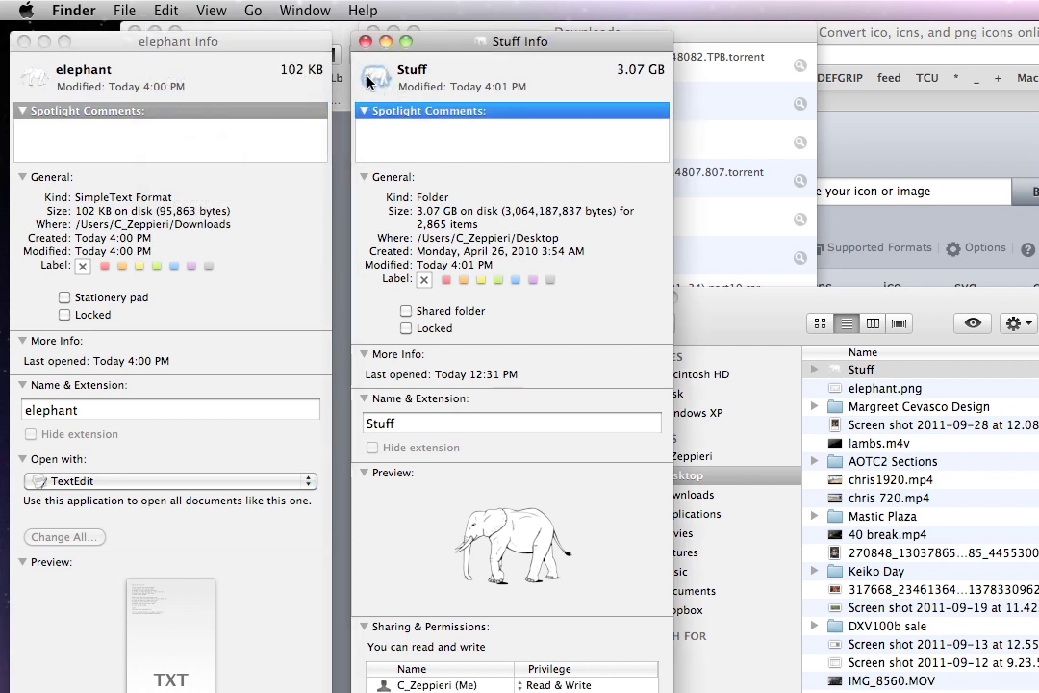
pyautogui.click(167, 8)
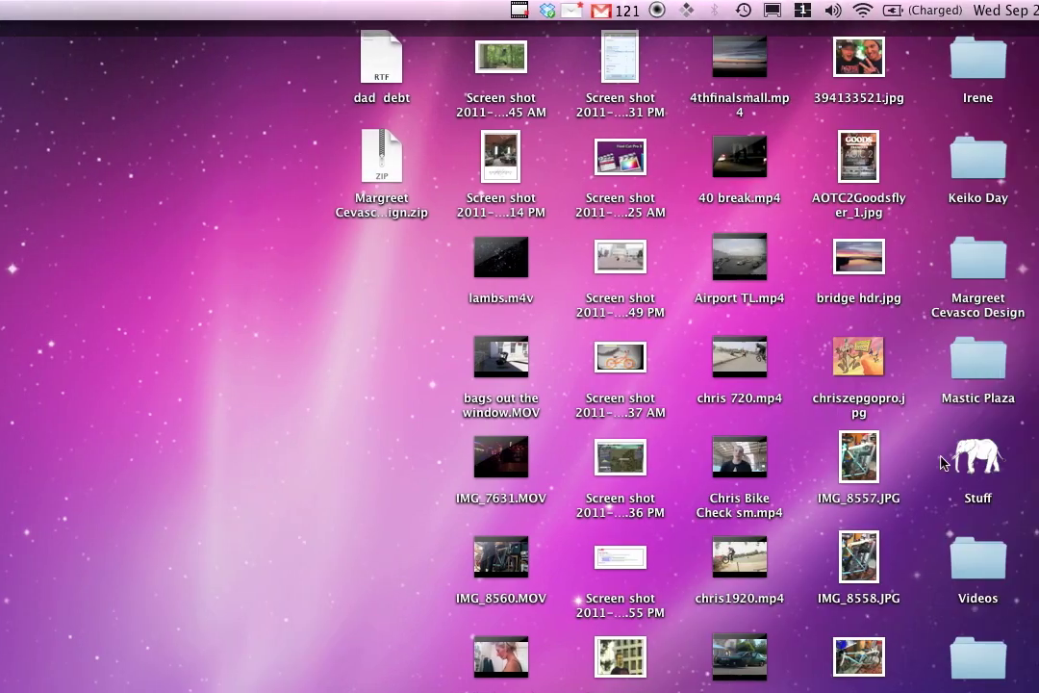
# - View the Stuff folder's new icon on the desktop and reopen its file information from Finder
pyautogui.click(972, 460)
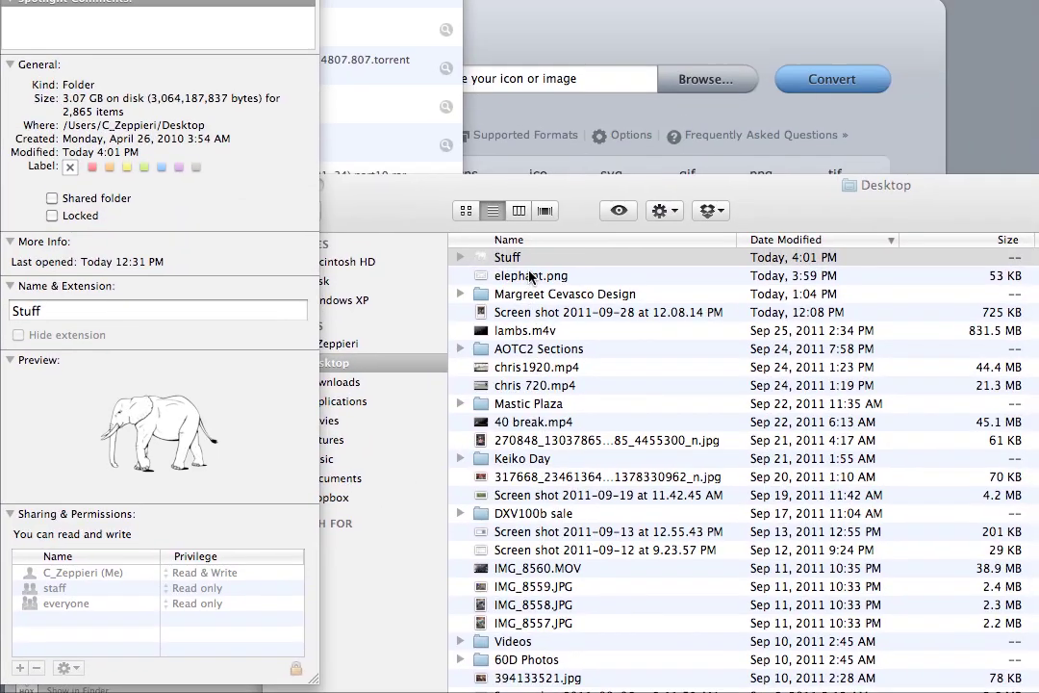
pyautogui.rightClick(565, 114)
pyautogui.click(605, 188)
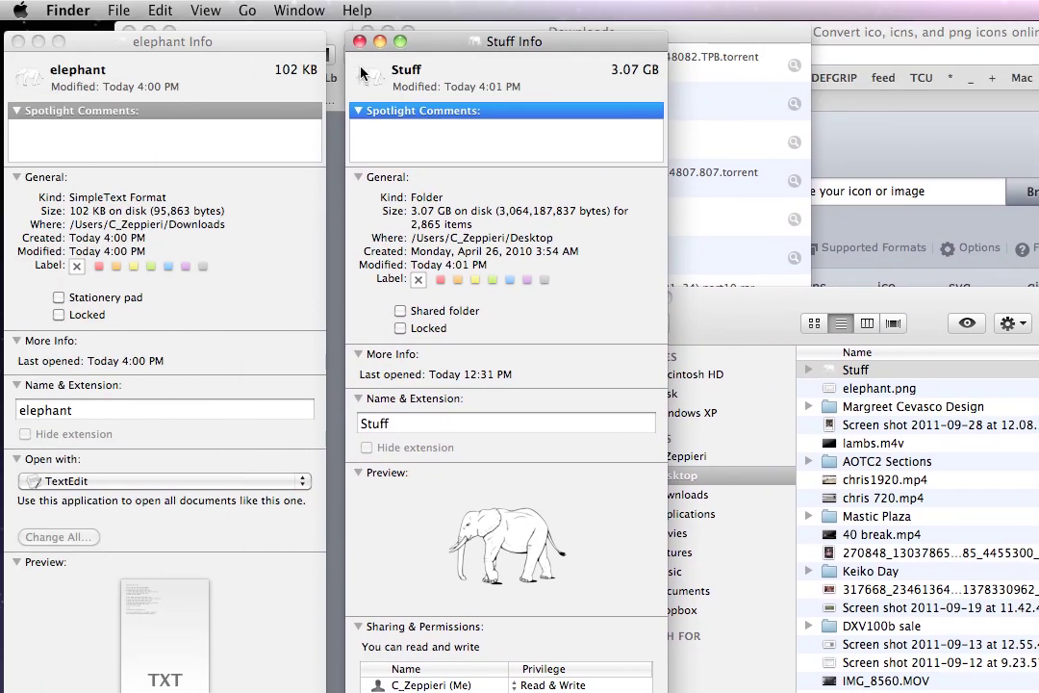
# - Close the Stuff and elephant info windows, the browser's downloads window and the Finder window
pyautogui.moveTo(352, 39); pyautogui.dragTo(370, 44)
pyautogui.click(378, 46)
pyautogui.click(20, 41)
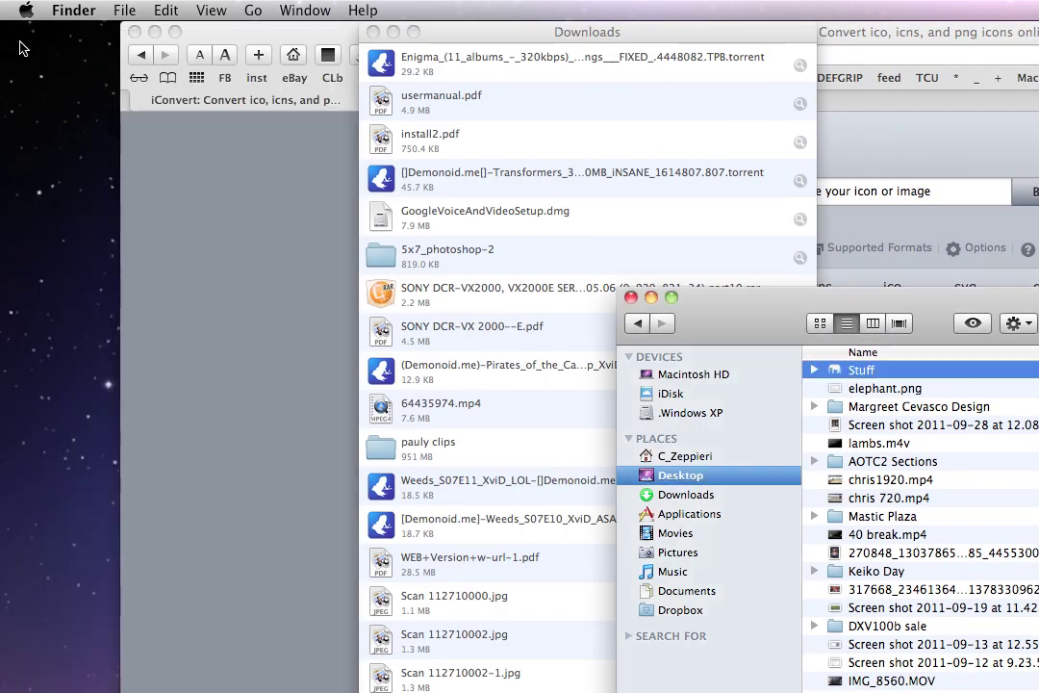
pyautogui.click(373, 32)
pyautogui.click(631, 297)
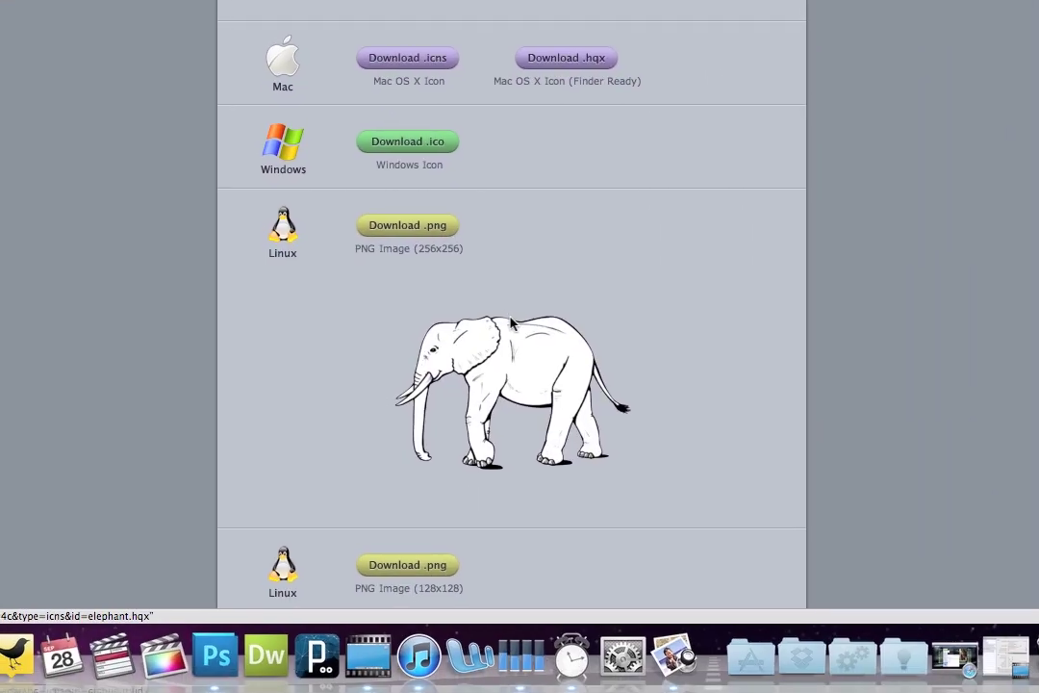
# - Capture a screenshot of the laptop icon preview in the Macintosh HD info window, and close that window
pyautogui.scroll(3, 511, 318)
pyautogui.scroll(-5, 507, 317)
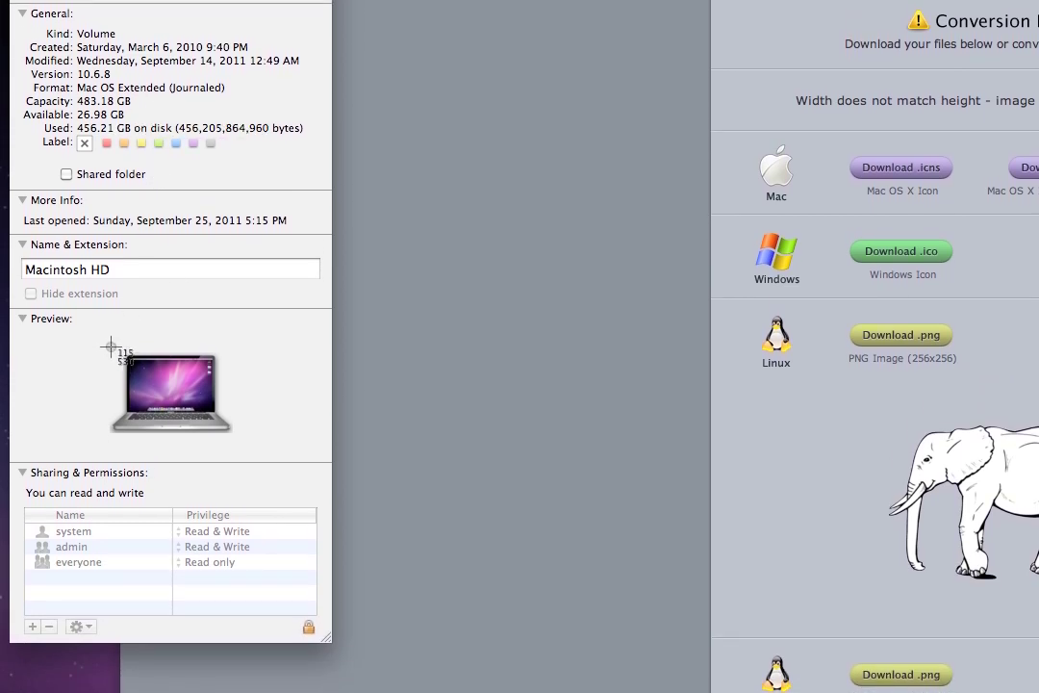
pyautogui.moveTo(110, 347); pyautogui.dragTo(249, 439)
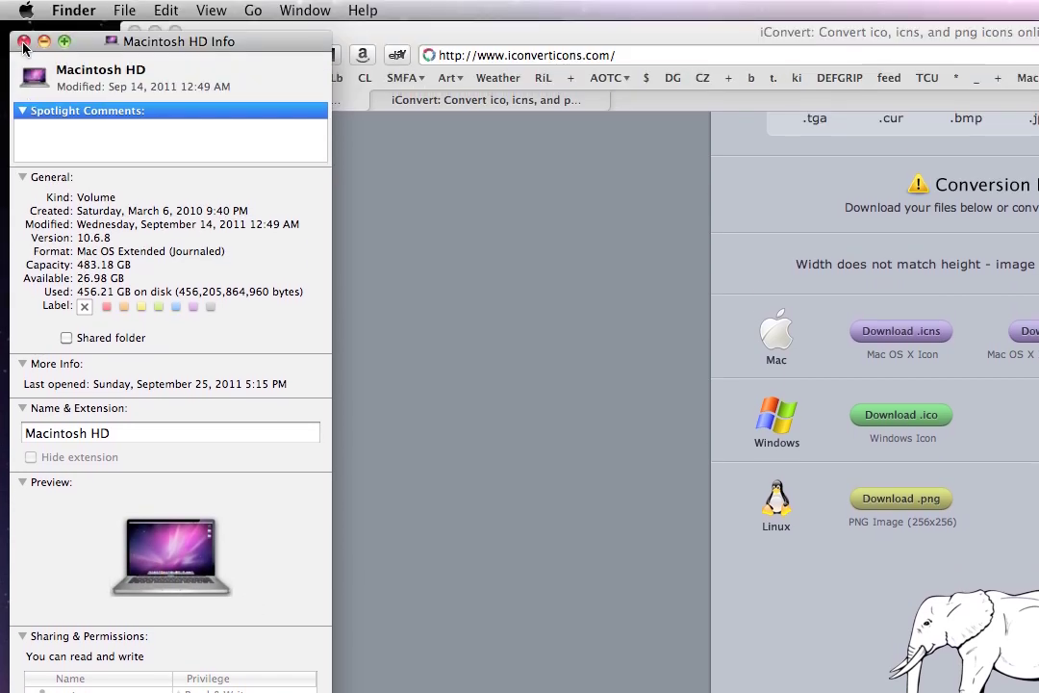
pyautogui.click(24, 41)
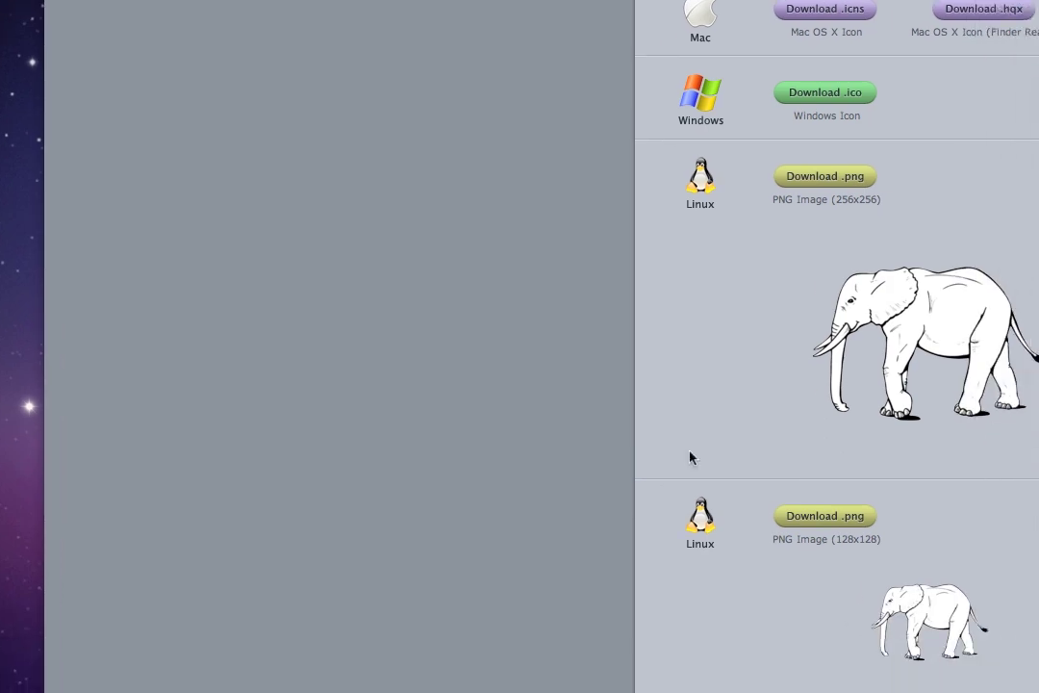